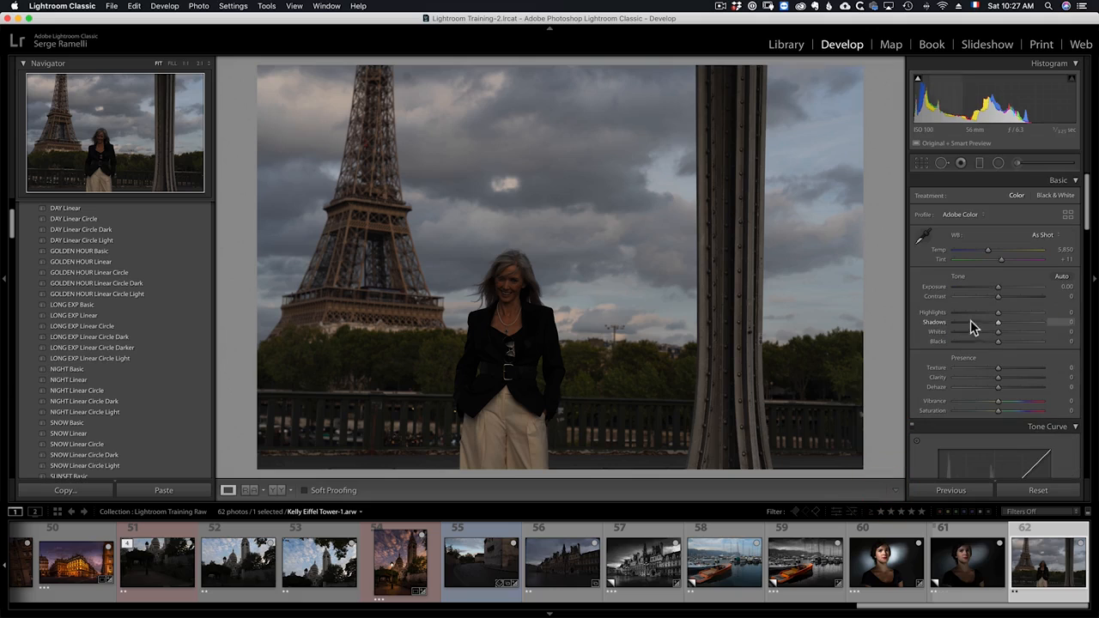
- Push Shadows to +100 and Highlights to -100, and inspect the subject's face at full zoom
left_click_drag(1008, 324, 1071, 329)
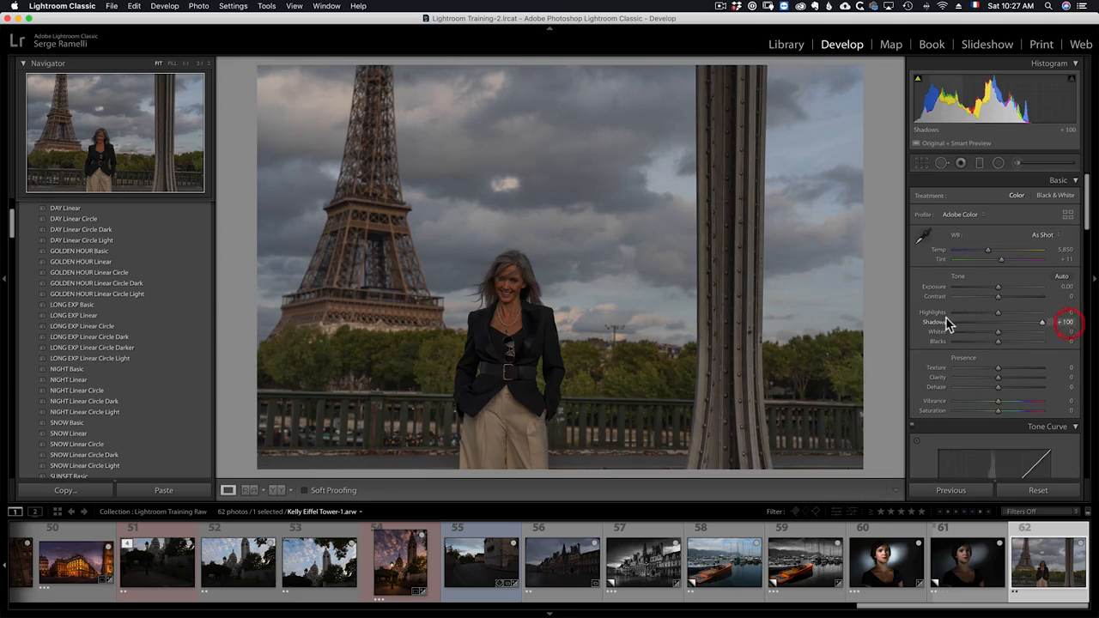
left_click_drag(997, 312, 925, 317)
left_click(508, 281)
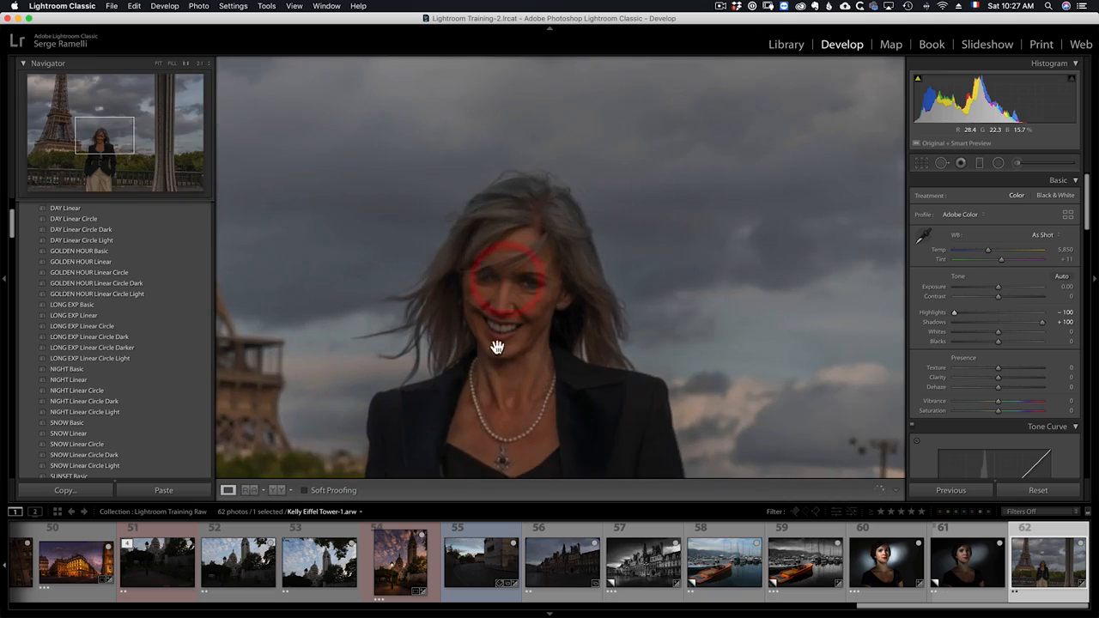
left_click(530, 298)
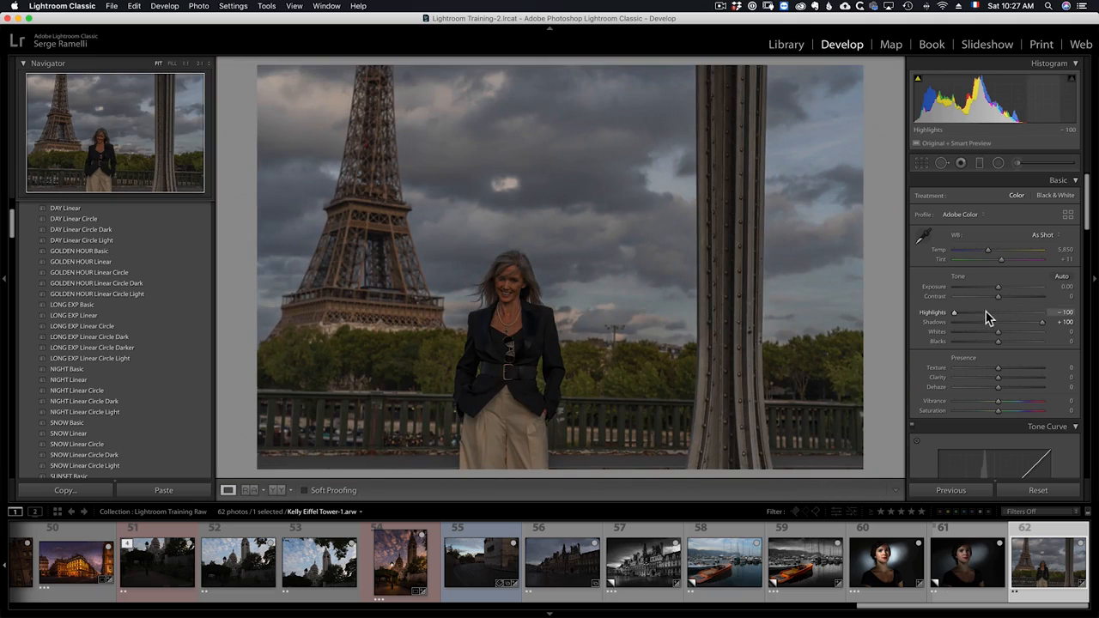
- Set Highlights to -31, Shadows to +38, Blacks to -10 and Whites to +53
left_click(983, 312)
left_click(1014, 322)
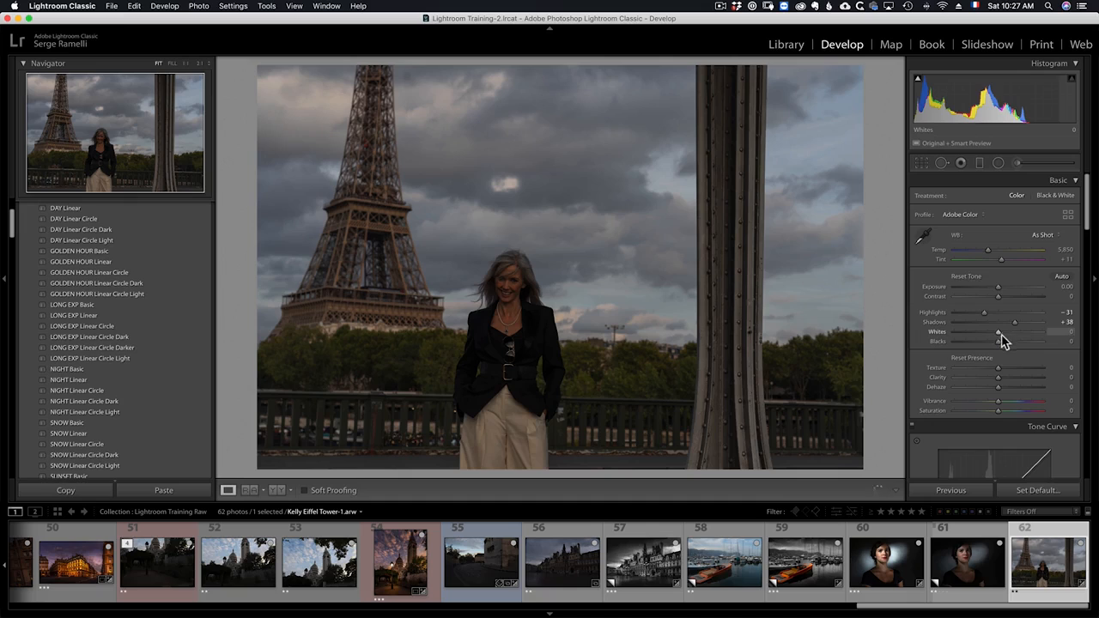
left_click_drag(997, 341, 994, 345)
left_click_drag(998, 333, 1024, 335)
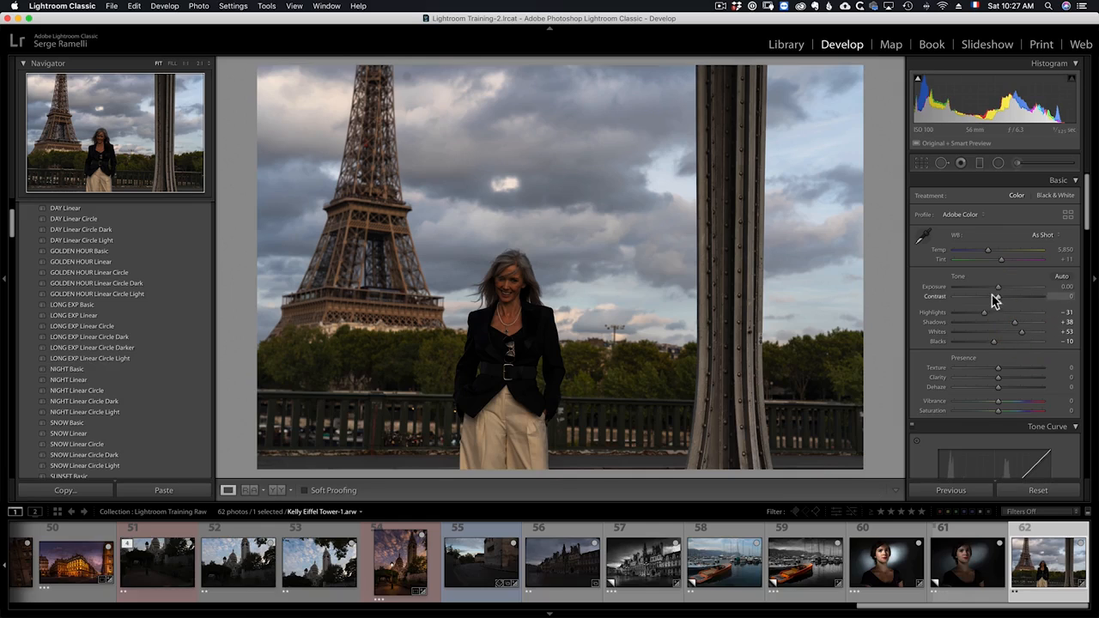
- Set the white balance to the Daylight preset after comparing it with Shade, and raise Tint to +17
left_click(1042, 235)
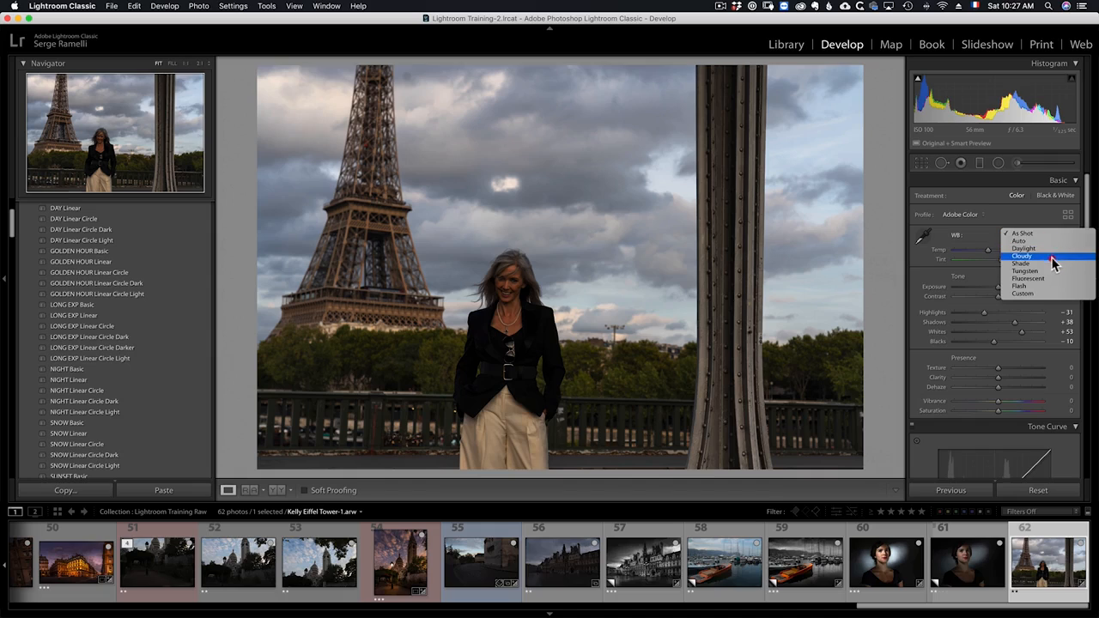
left_click(1046, 250)
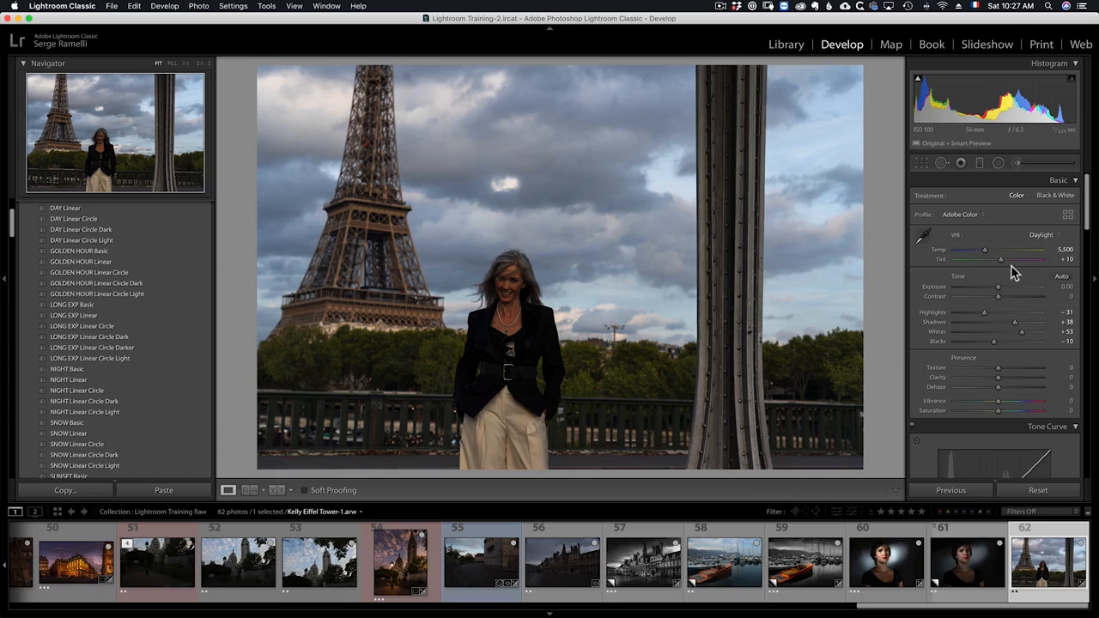
left_click(1041, 236)
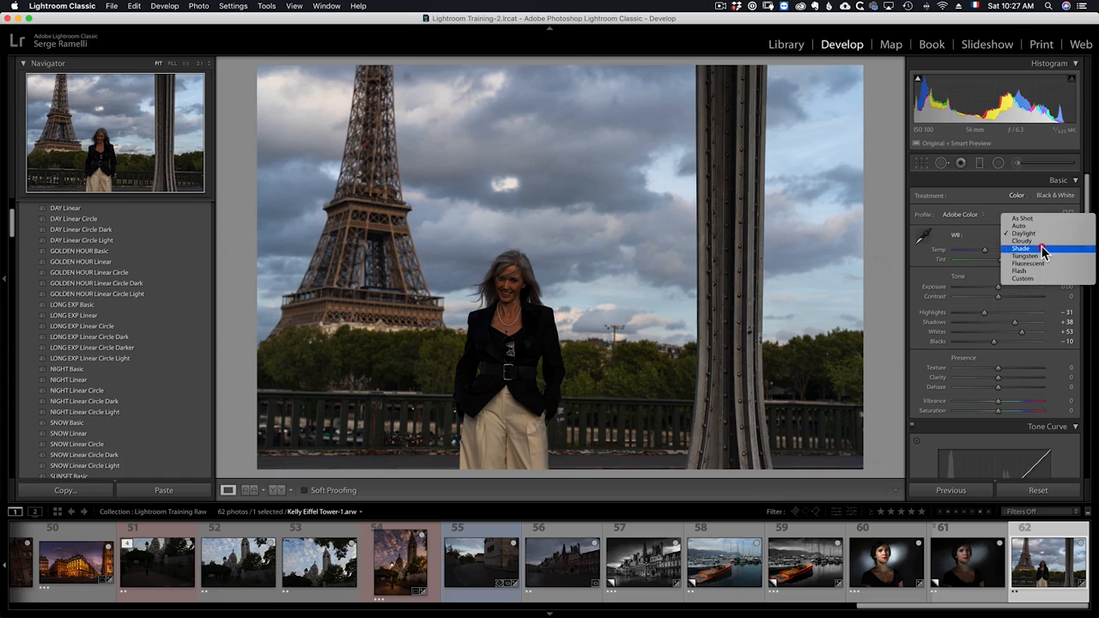
left_click(1044, 250)
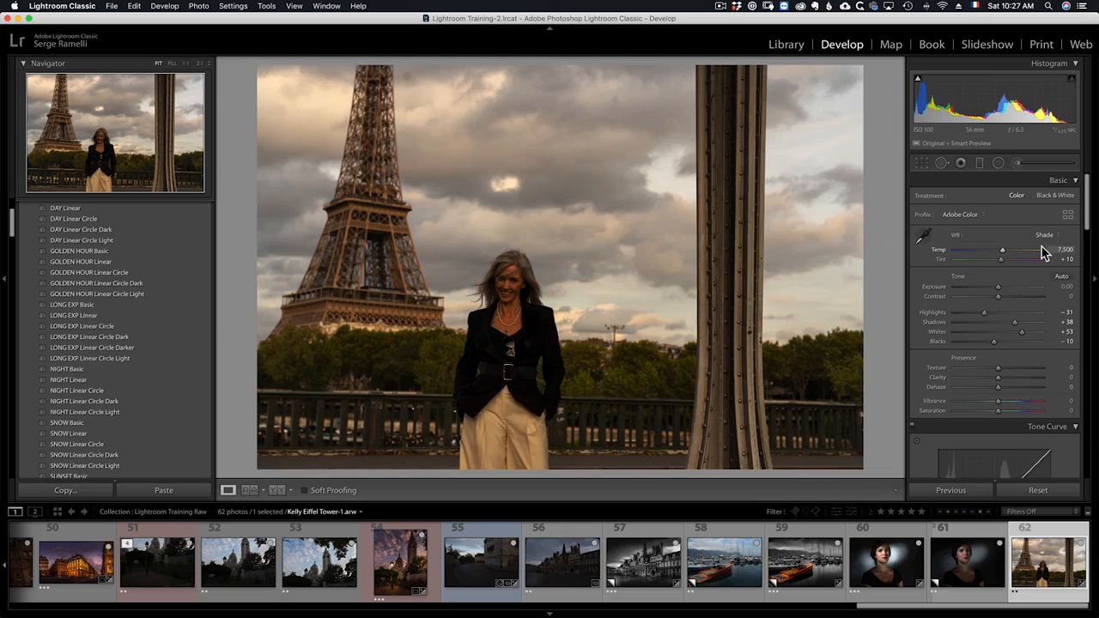
left_click(1039, 238)
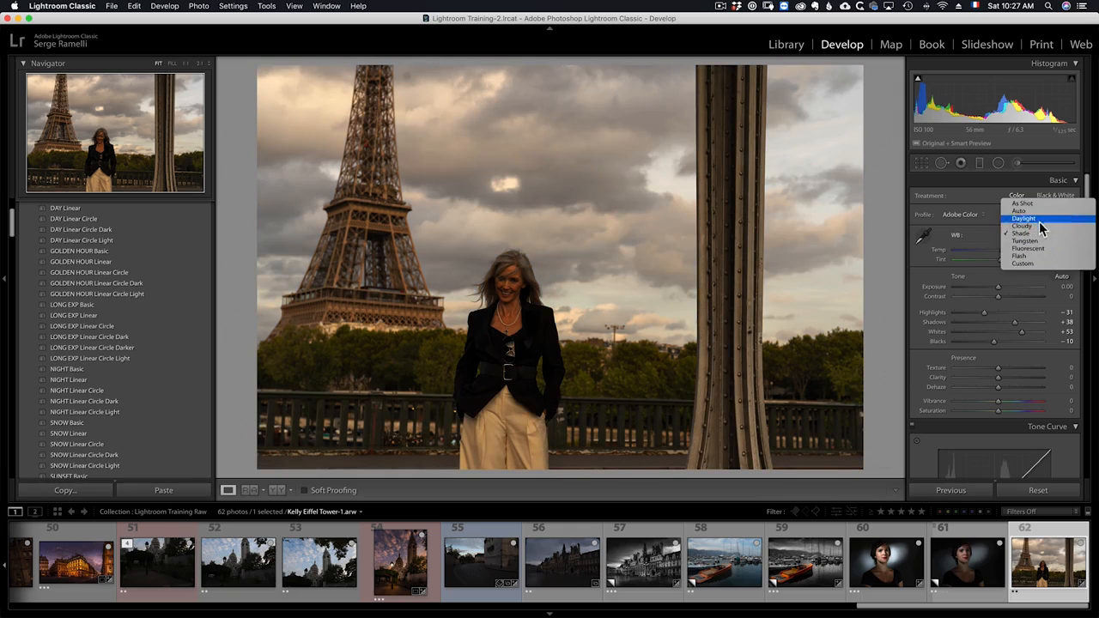
left_click(1040, 219)
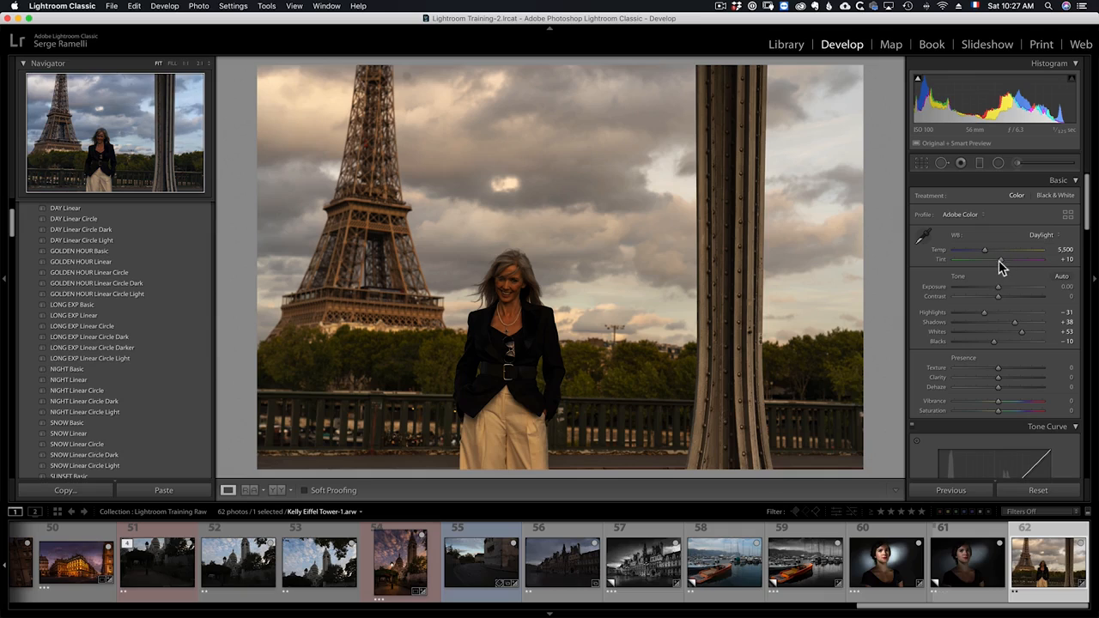
left_click(1005, 261)
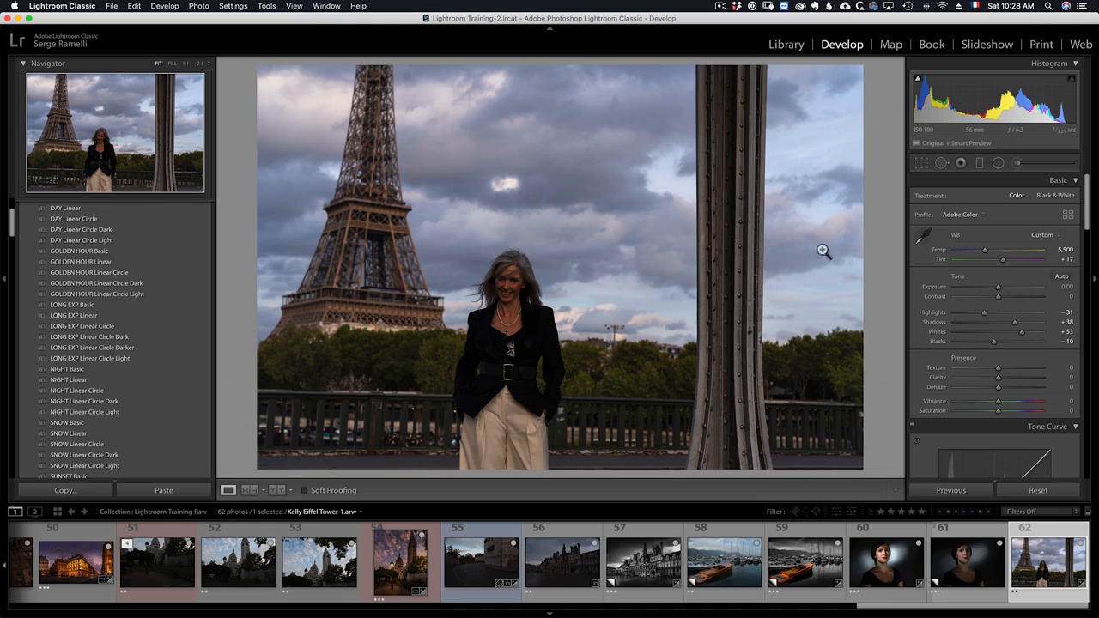
- Crop to a 16 x 9 aspect, straightening about -2.53° and framing the subject with the tower at left
left_click(921, 164)
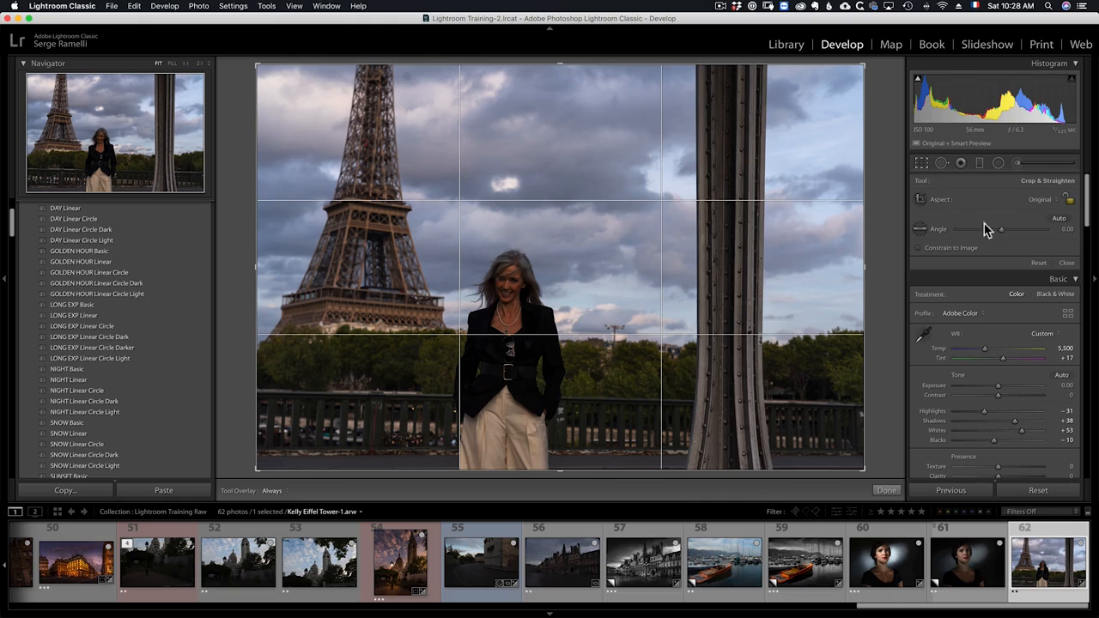
left_click(1039, 203)
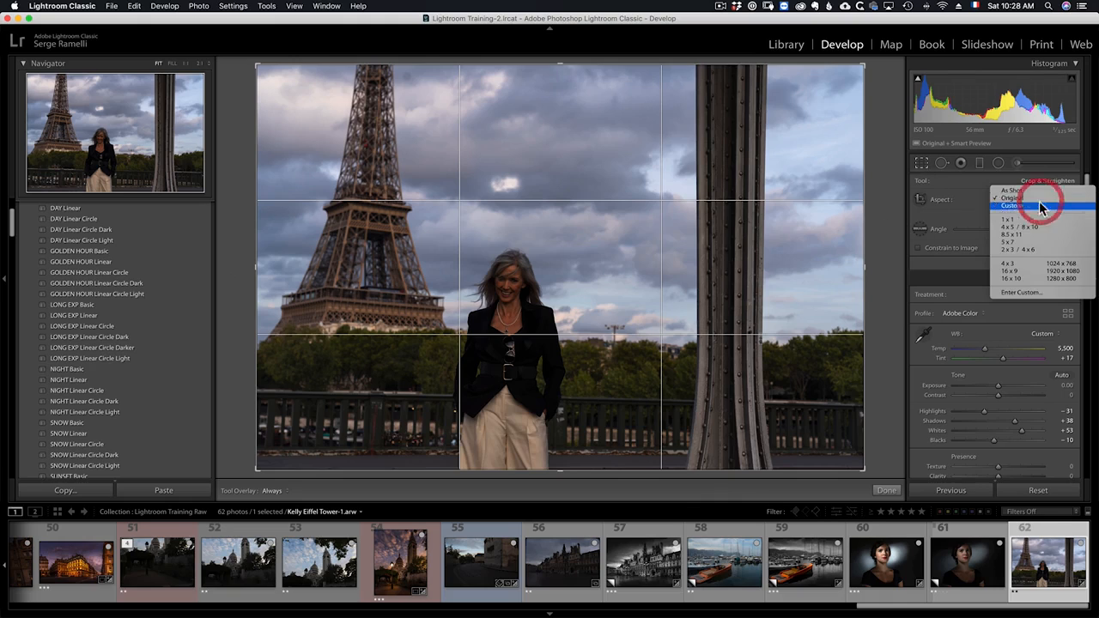
left_click(1026, 270)
left_click_drag(881, 243, 883, 233)
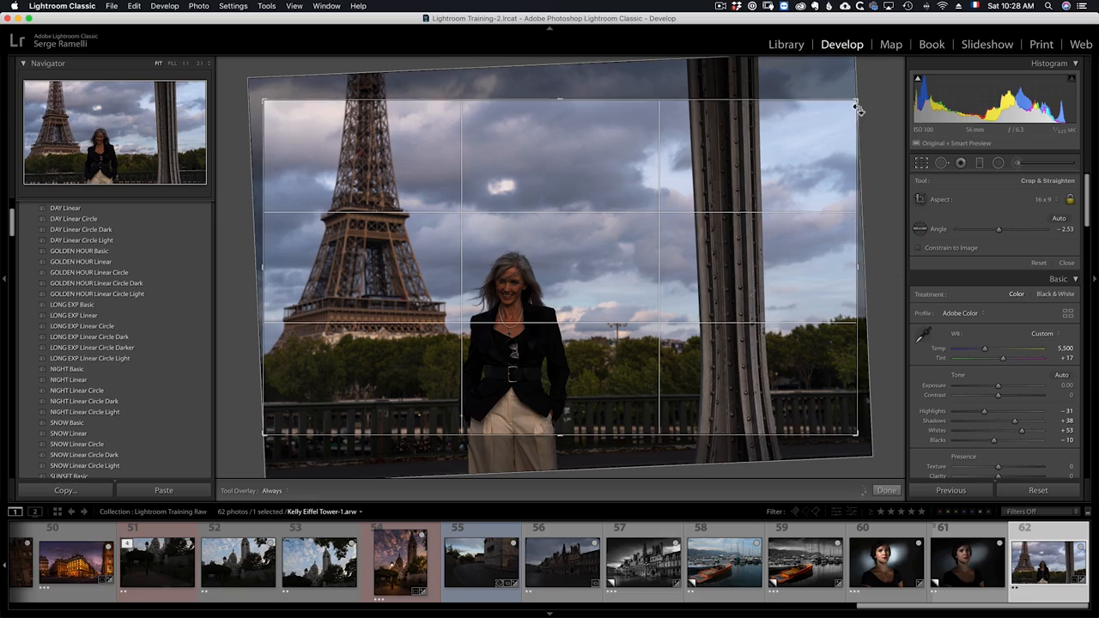
left_click_drag(858, 107, 824, 106)
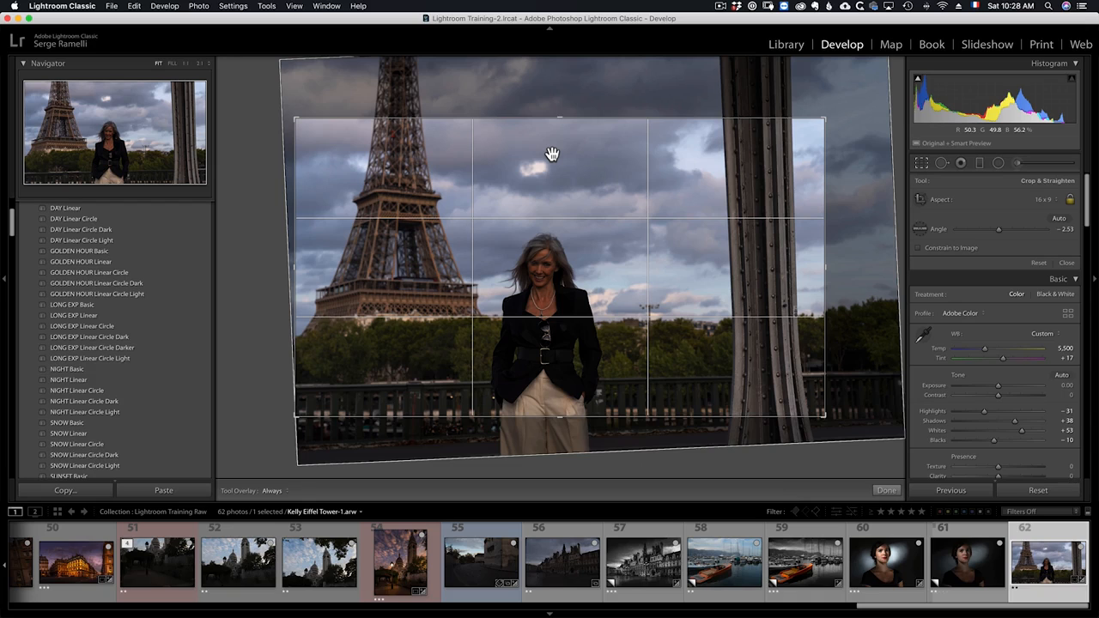
left_click_drag(566, 310, 576, 289)
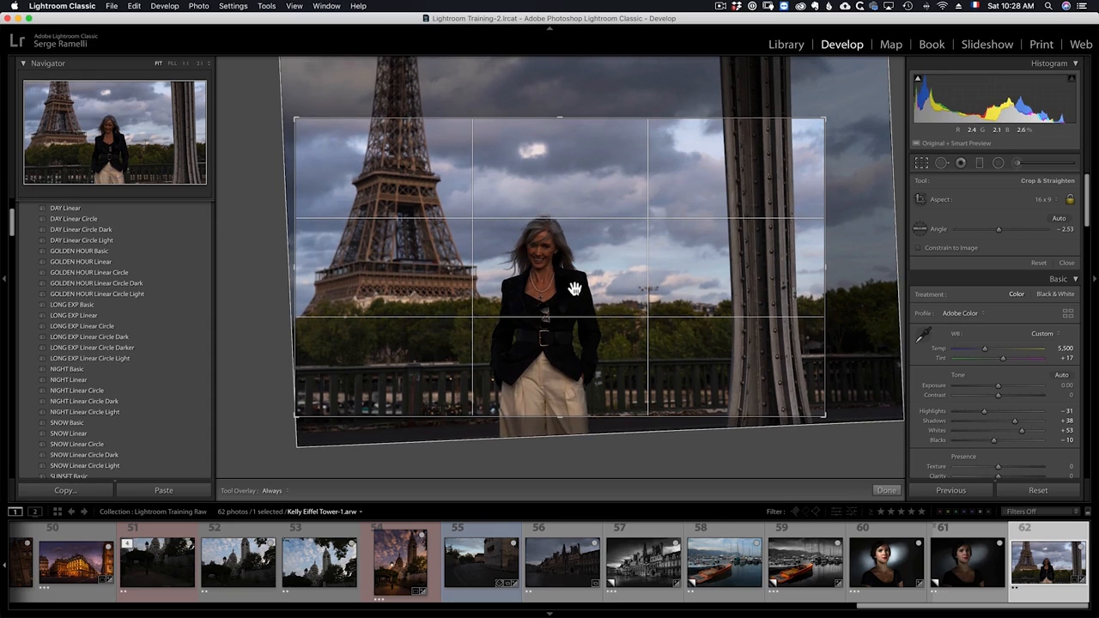
key("Return")
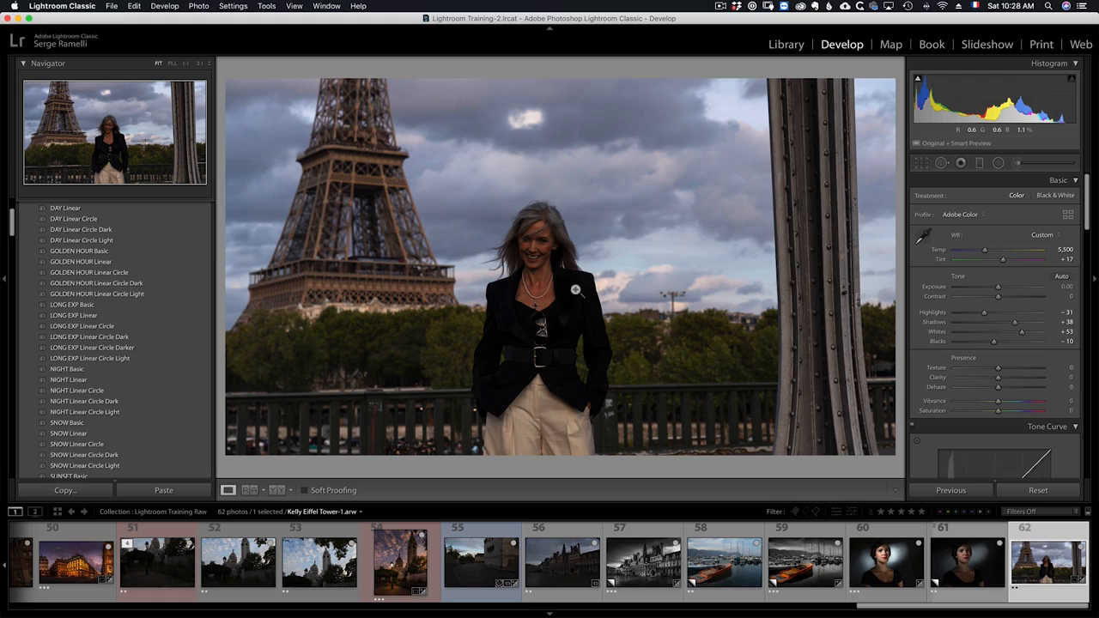
- Reopen the crop and refine the straighten angle to about -2.77°
left_click(921, 163)
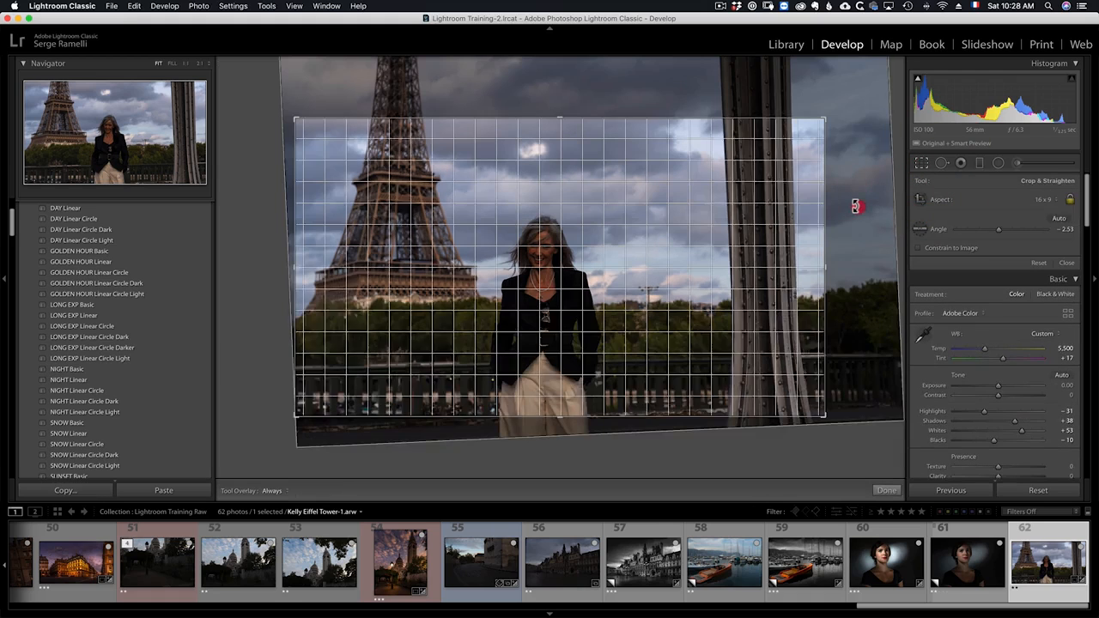
left_click_drag(856, 217, 851, 204)
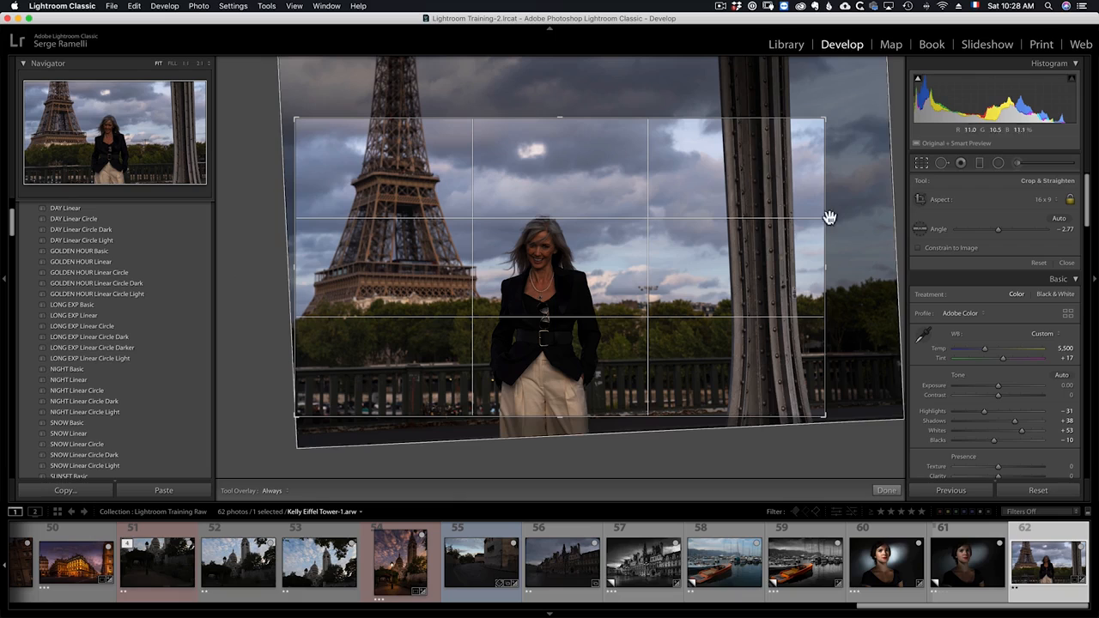
key("Return")
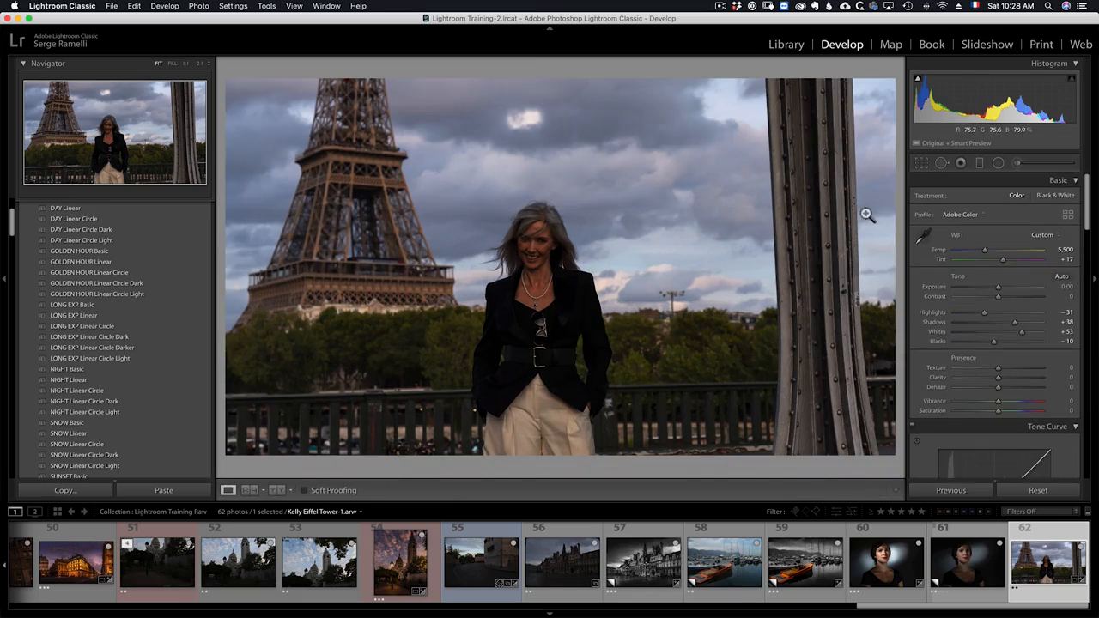
- Try the Auto Upright transform, then switch Upright back off
scroll(998, 353, "down", 3)
scroll(998, 353, "down", 10)
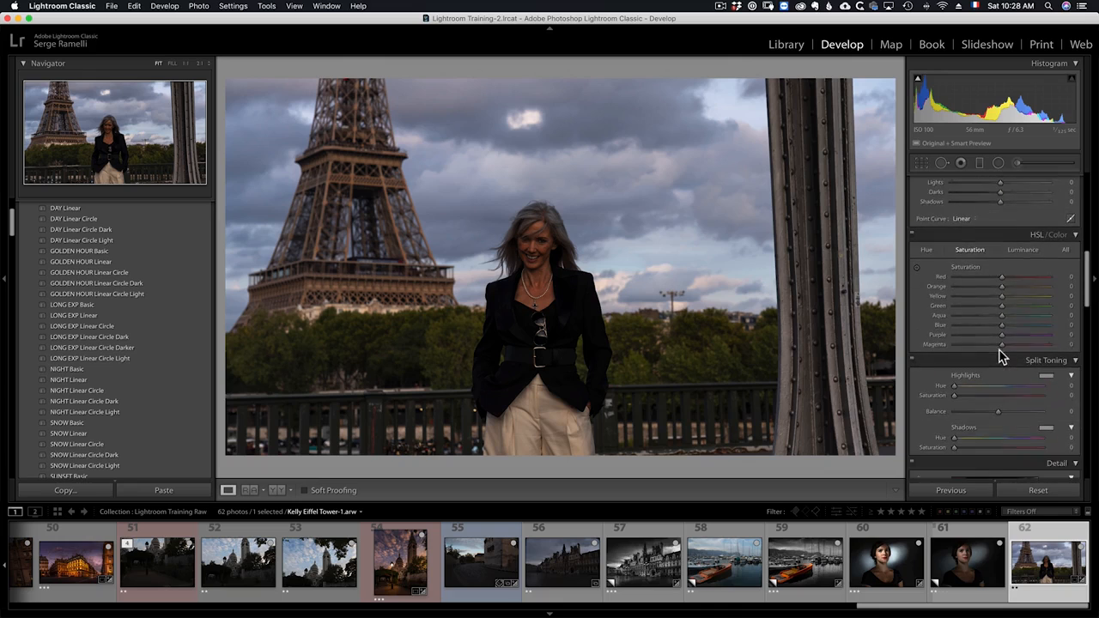
scroll(998, 350, "down", 10)
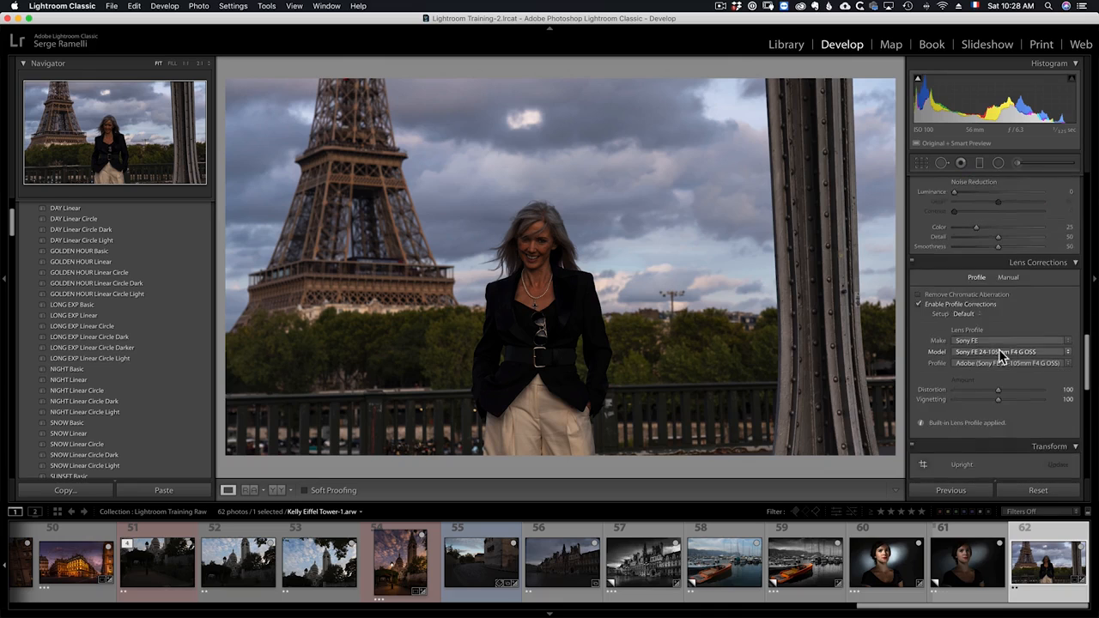
left_click(997, 341)
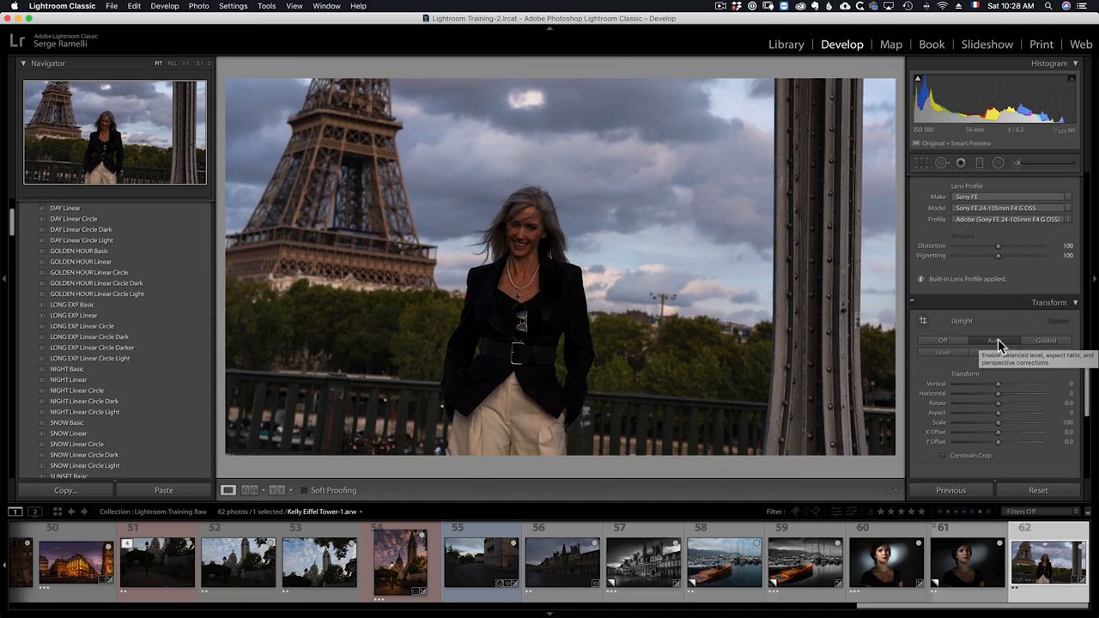
left_click(955, 342)
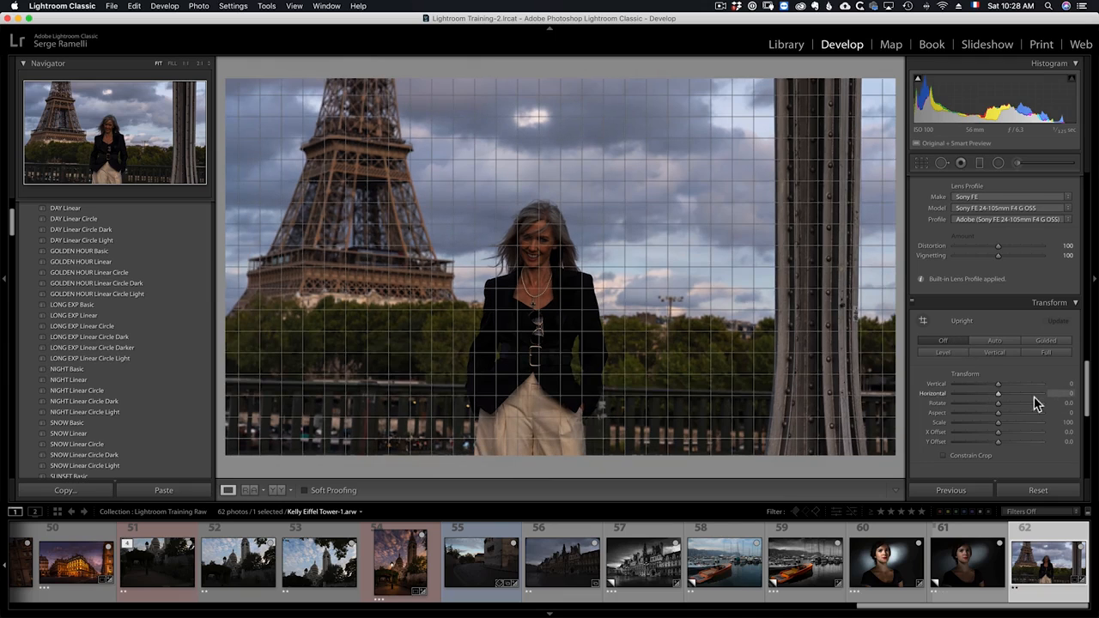
- Set the Transform Rotate to -2.1 and Vertical to -5, with Constrain Crop enabled
left_click_drag(999, 402, 990, 409)
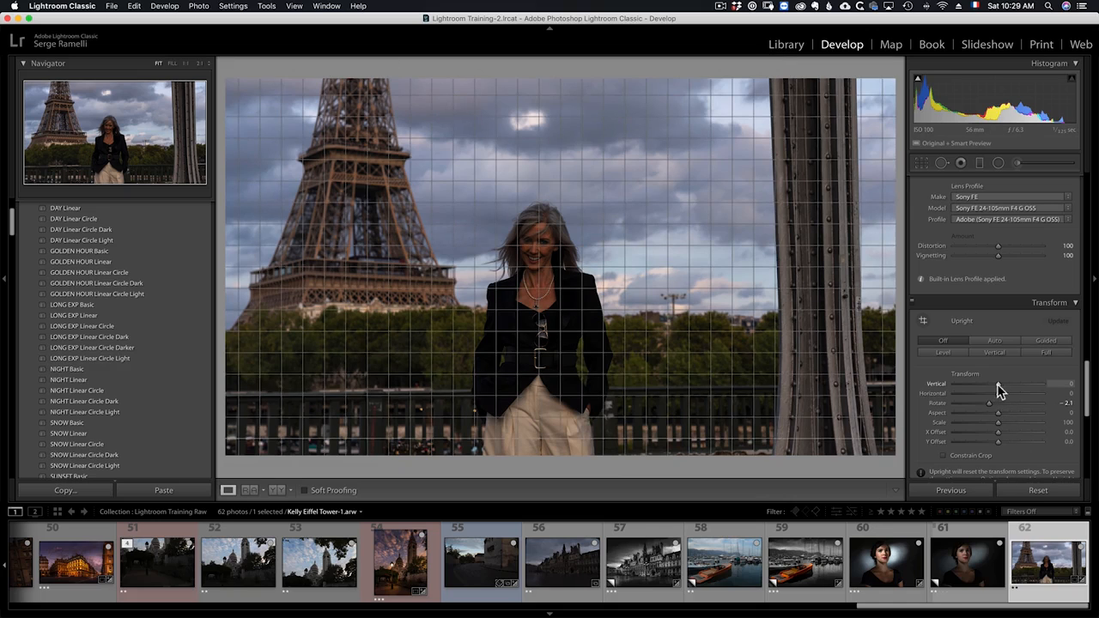
left_click_drag(997, 384, 992, 384)
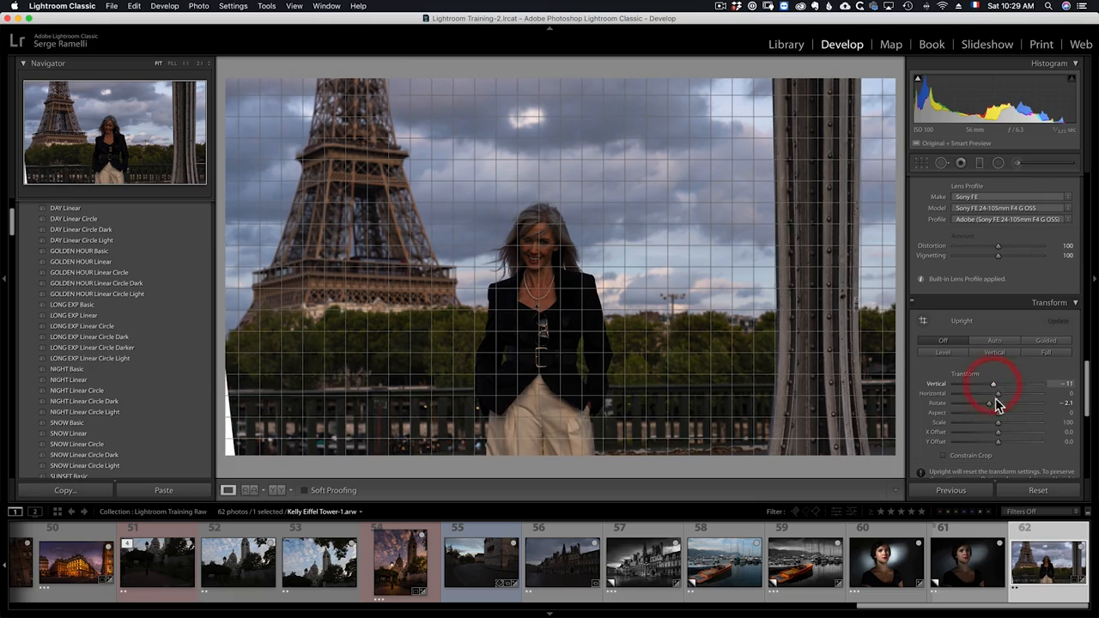
left_click(981, 461)
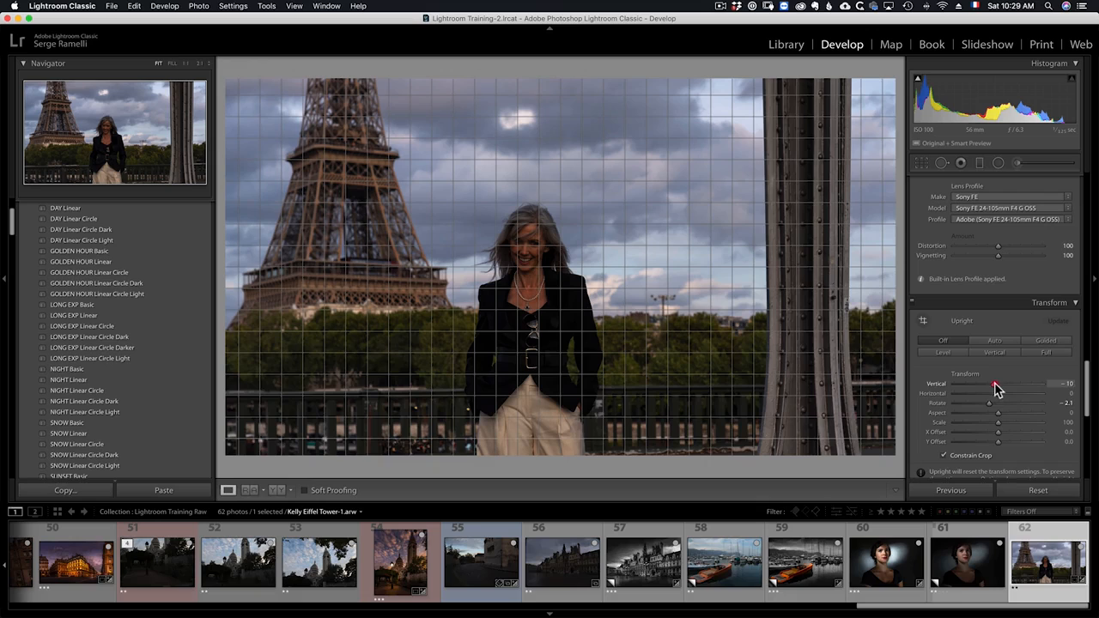
left_click_drag(995, 386, 999, 388)
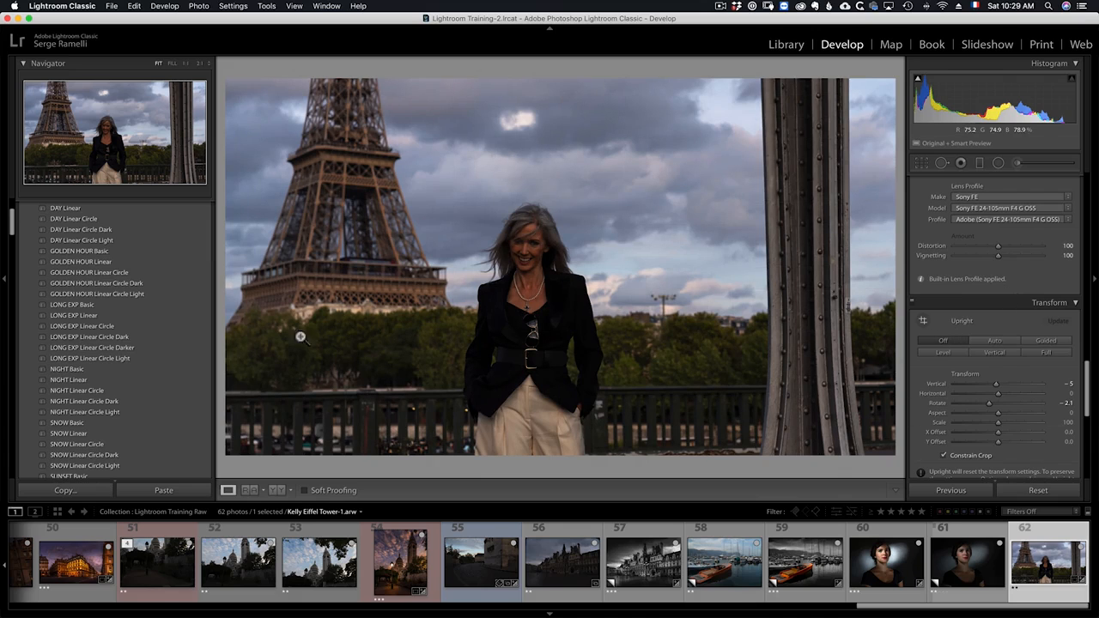
- Add a graduated filter with -1.17 exposure darkening the sky from the top down to about the subject's head
left_click(530, 255)
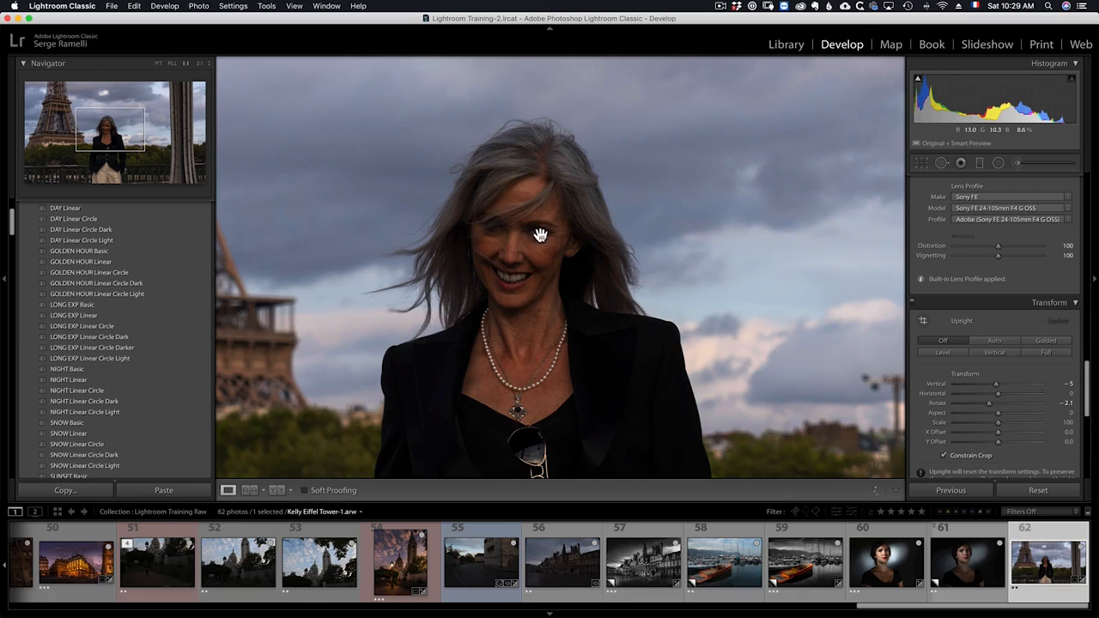
left_click(521, 291)
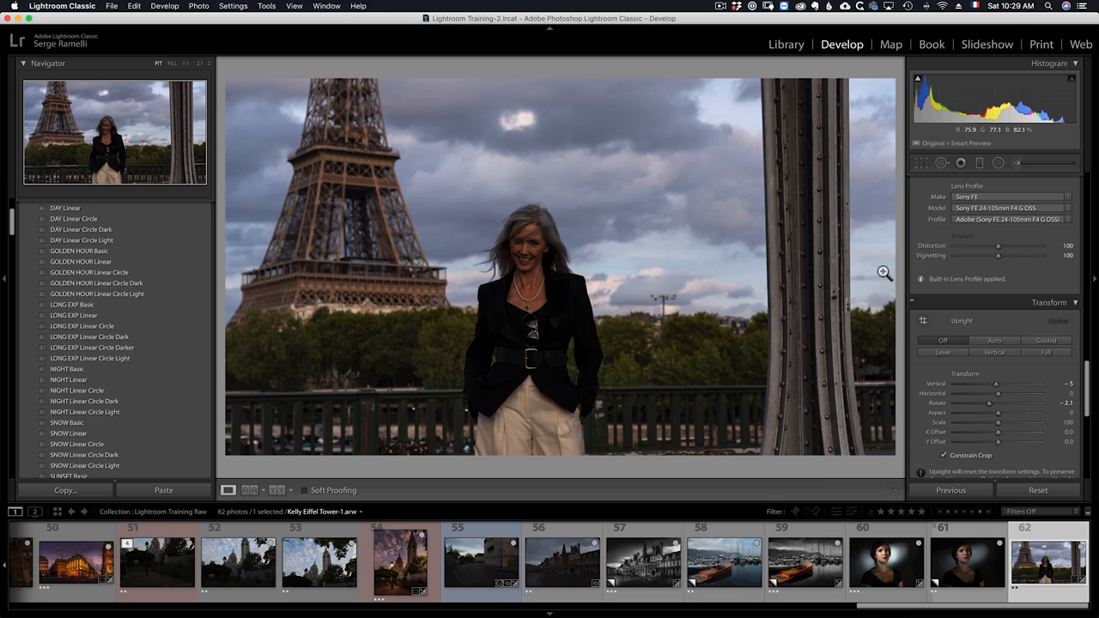
left_click(997, 163)
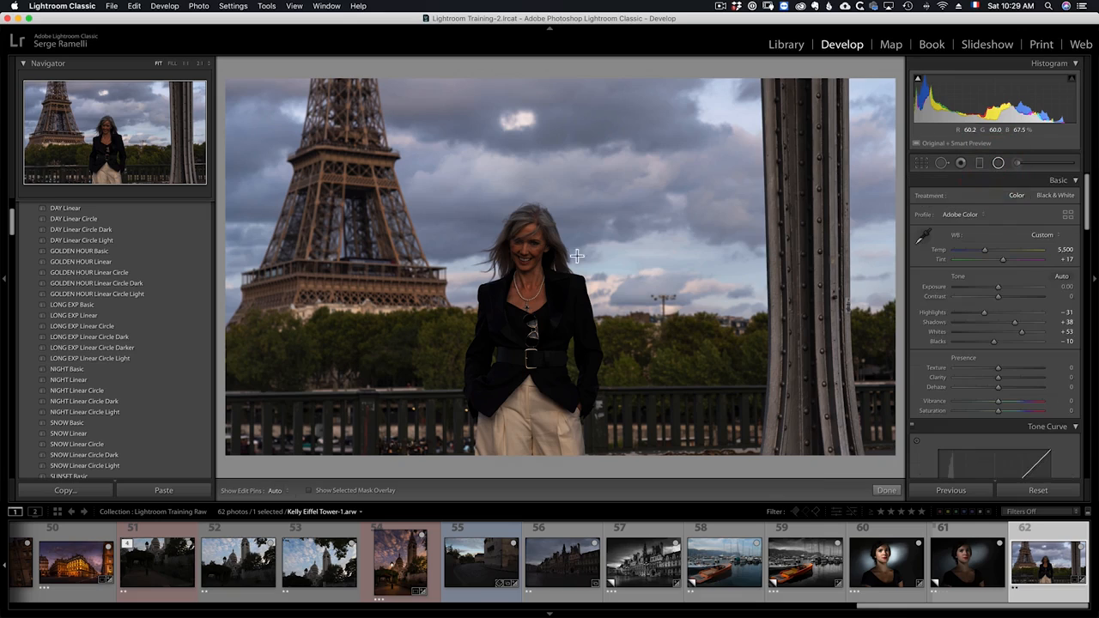
left_click(980, 163)
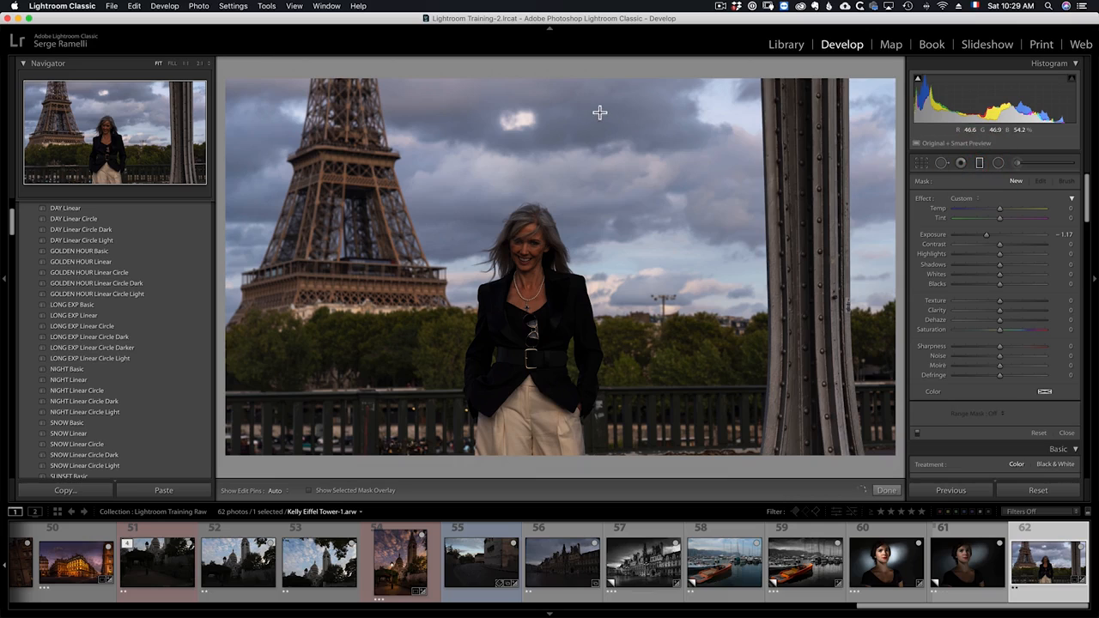
left_click_drag(597, 109, 598, 256)
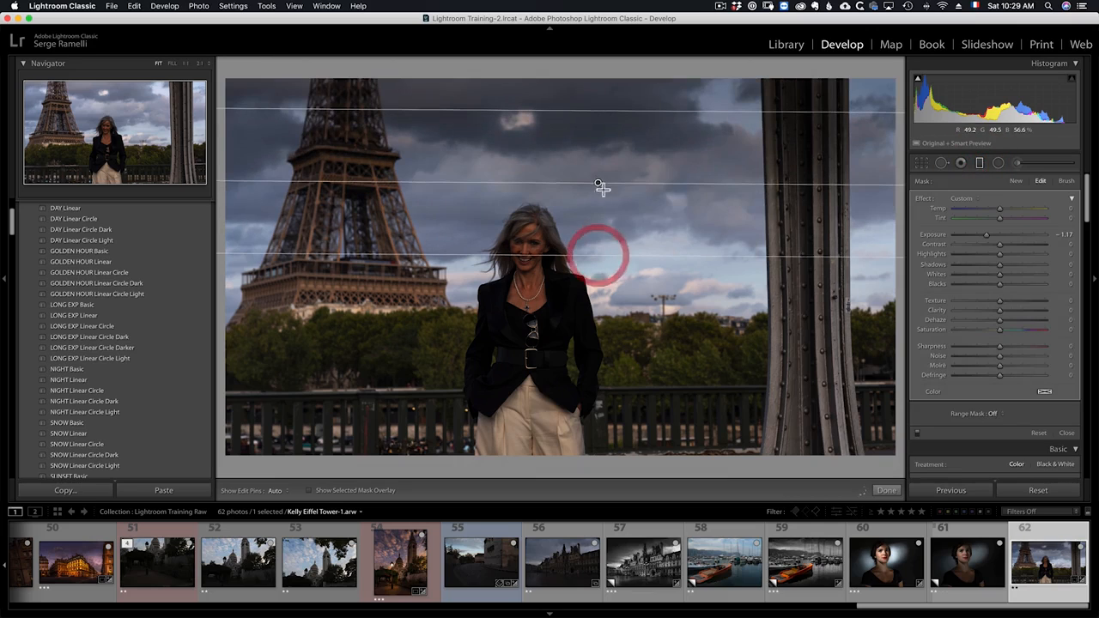
left_click_drag(598, 182, 591, 137)
left_click_drag(603, 209, 606, 249)
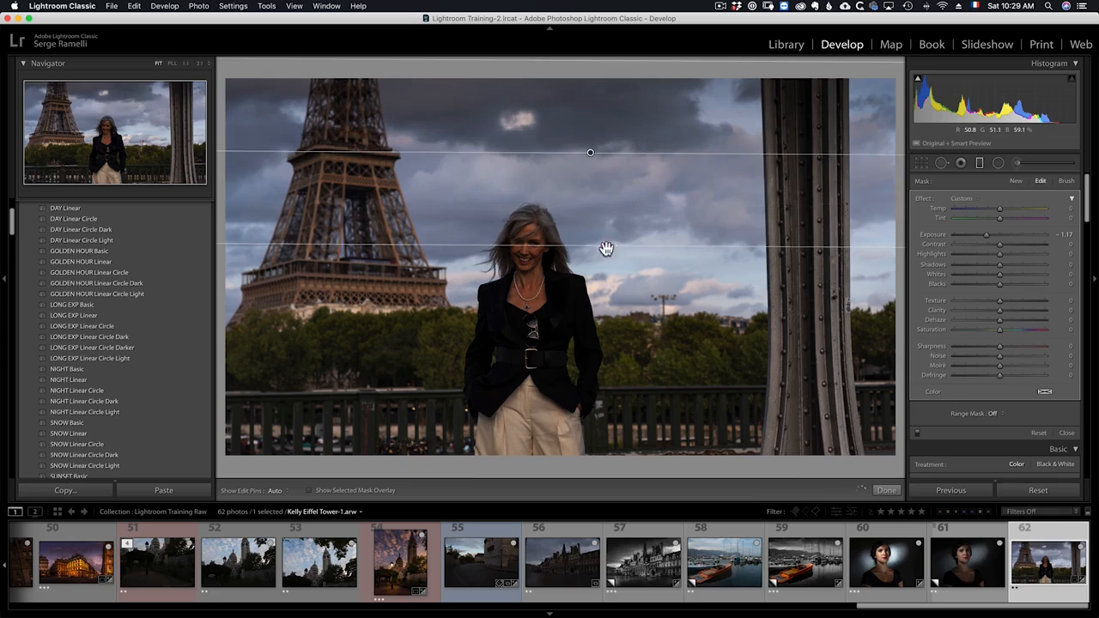
- Set the graduated filter's Exposure to -0.79
left_click(994, 234)
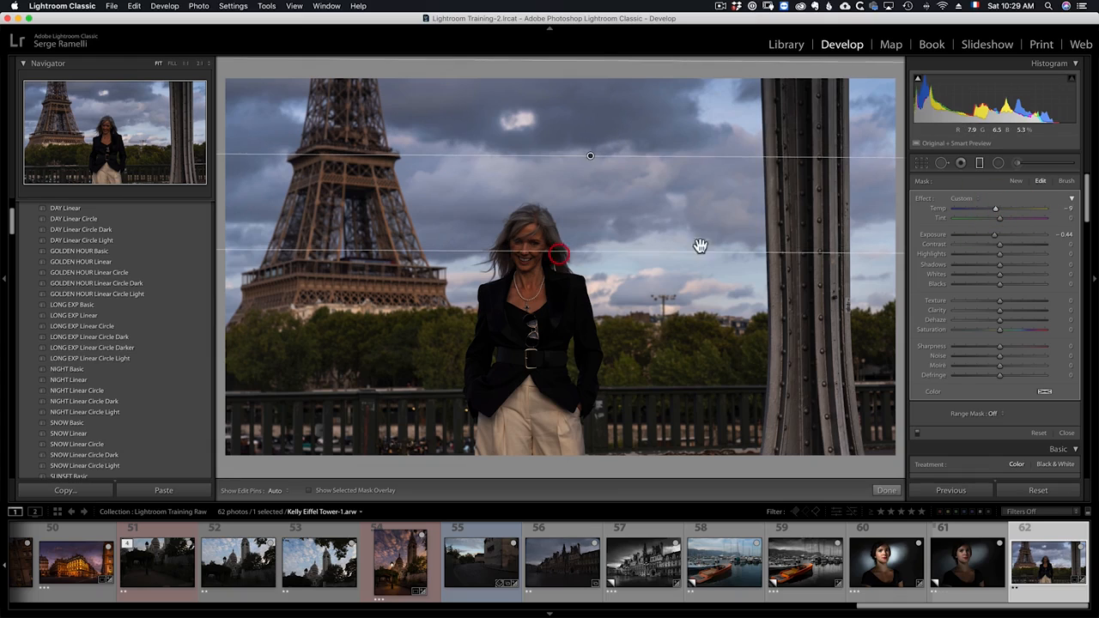
left_click_drag(996, 235, 989, 233)
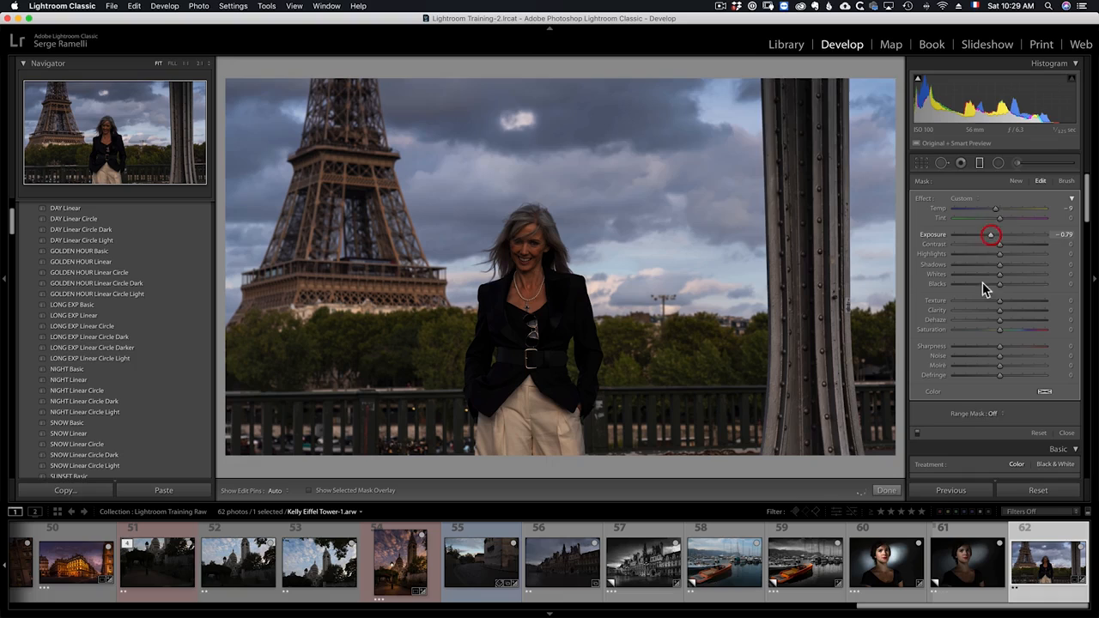
- Apply a Luminance range mask with Range 65/100 to the graduated filter and set its Exposure to -1.34
left_click(993, 414)
left_click(1008, 428)
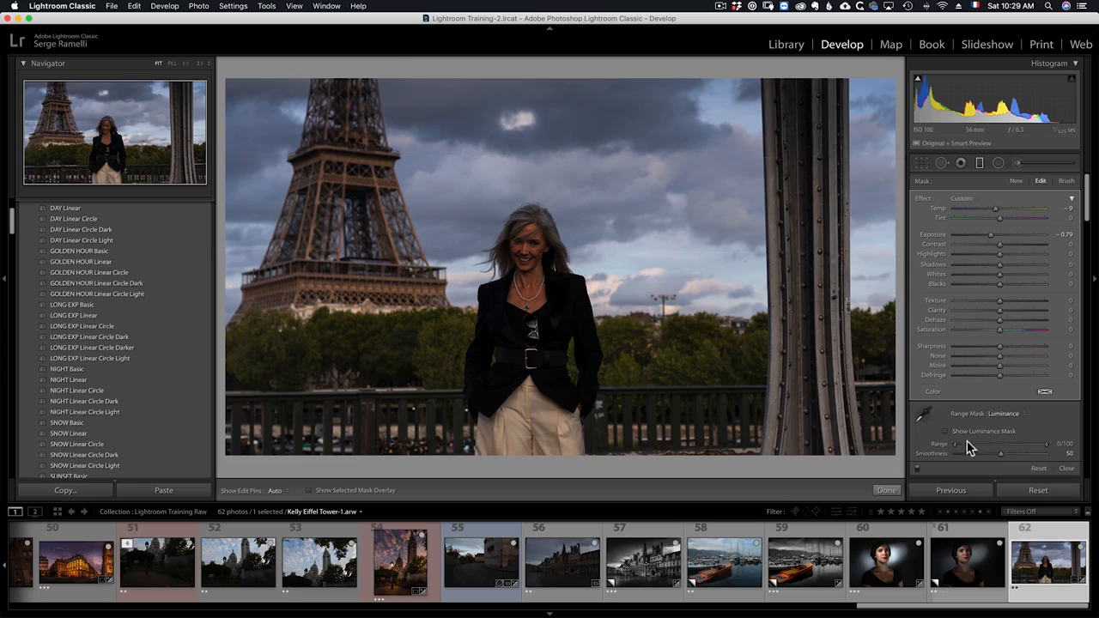
left_click(1011, 446)
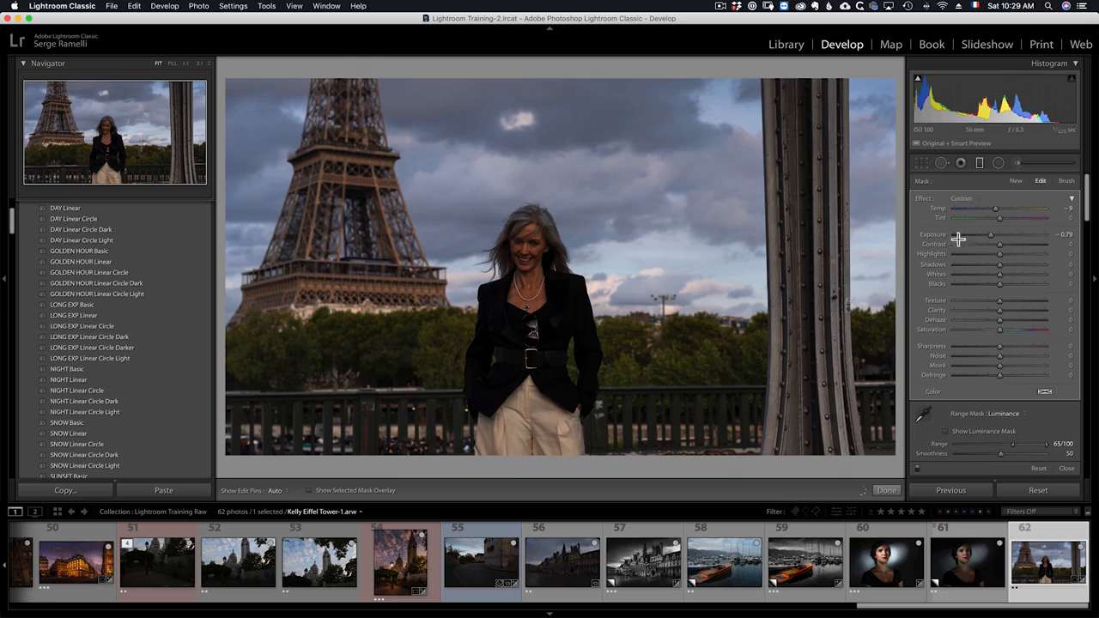
left_click_drag(987, 242, 984, 242)
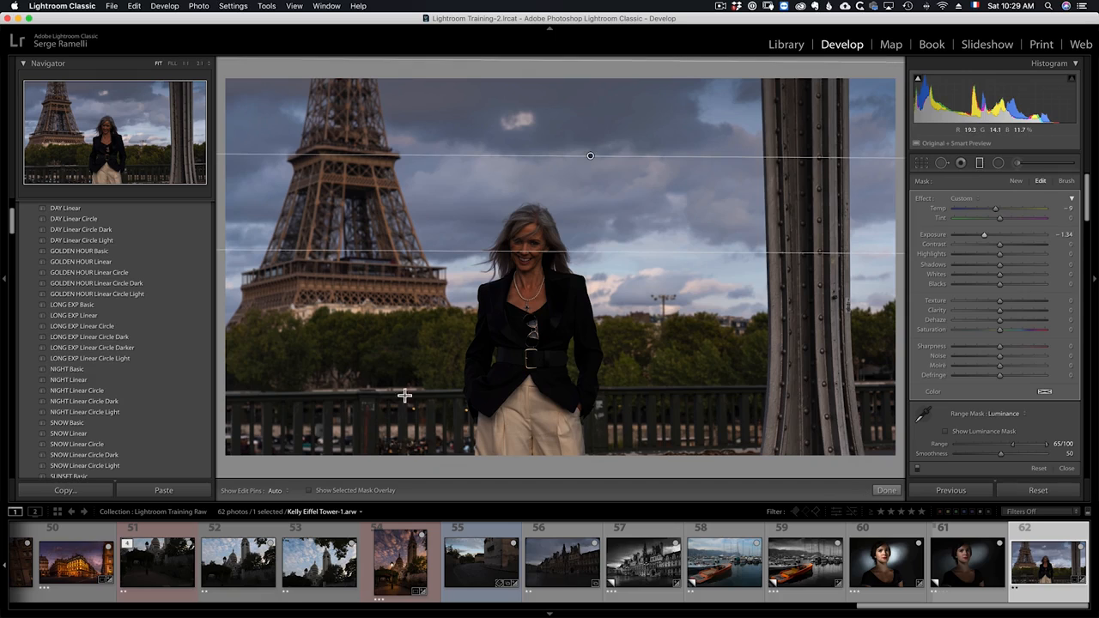
- Adjust the graduated filter's placement over the image and close the graduated filter tool
left_click_drag(405, 396, 297, 442)
left_click_drag(751, 431, 683, 266)
left_click_drag(718, 349, 775, 409)
left_click(889, 490)
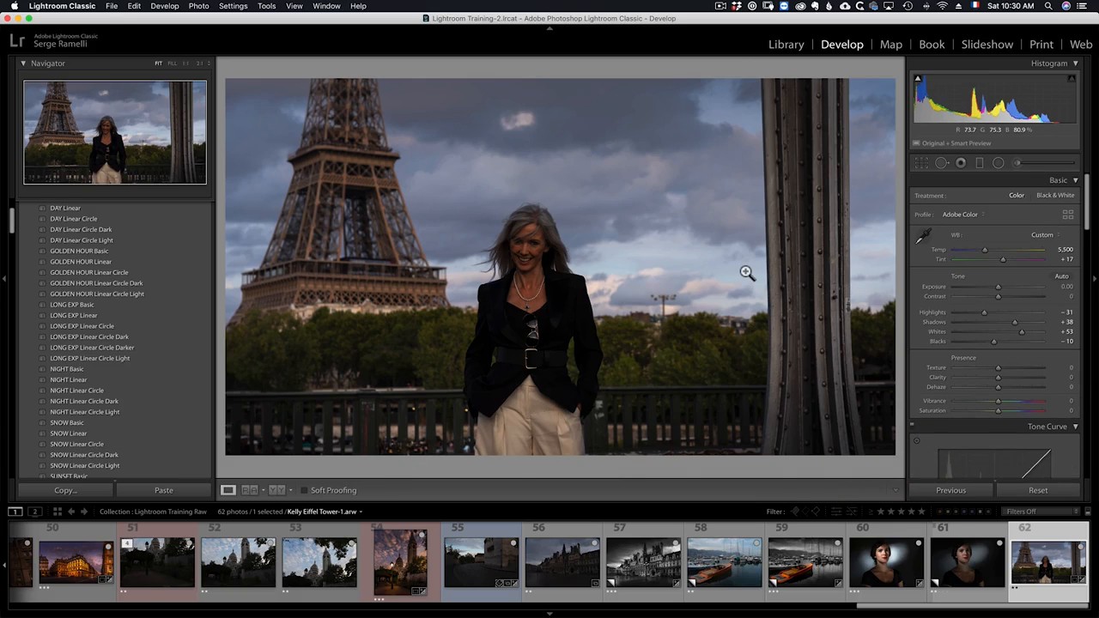
- Draw a radial filter over the sky to the right of the woman and reset its effect sliders
left_click(999, 164)
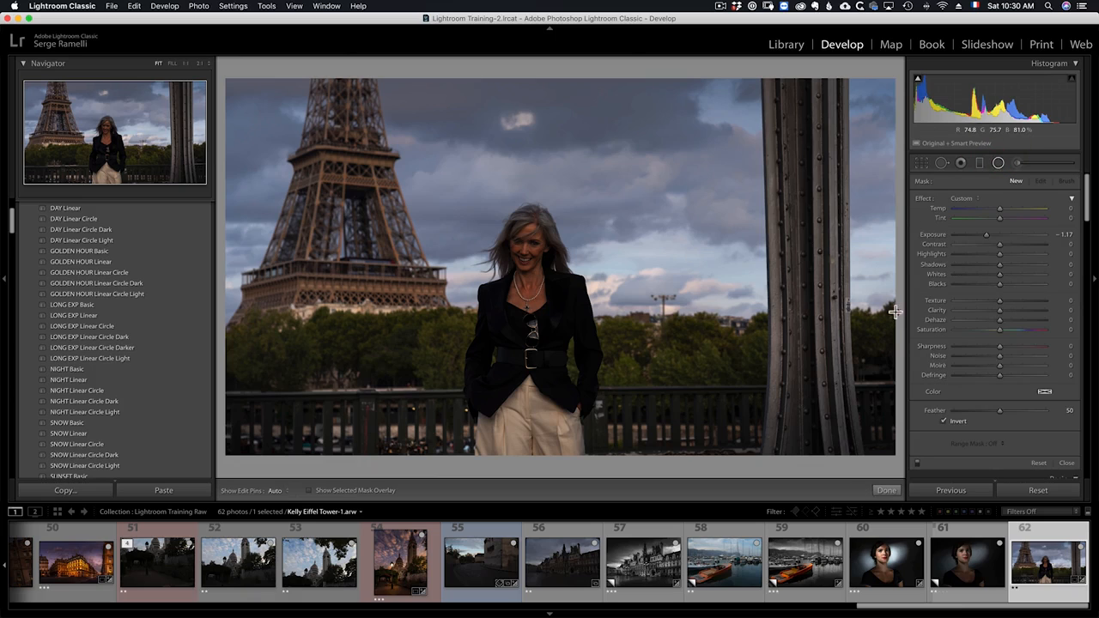
left_click_drag(690, 253, 963, 338)
mouse_move(690, 253)
left_mouse_down()
mouse_move(764, 269)
mouse_move(765, 259)
left_mouse_up()
left_click(922, 199)
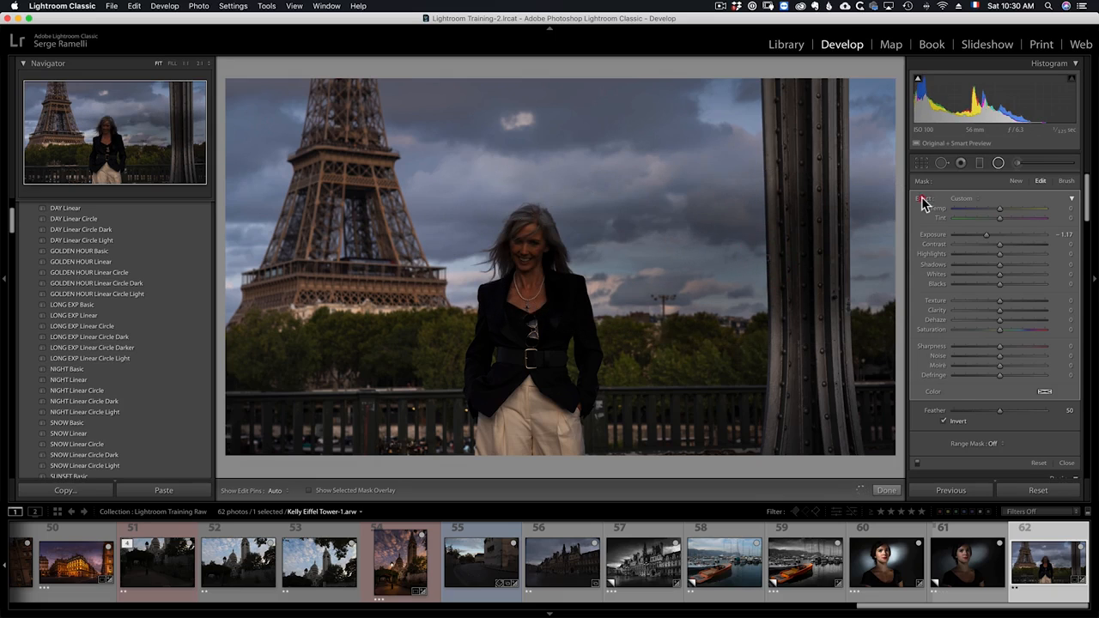
double_click(923, 199)
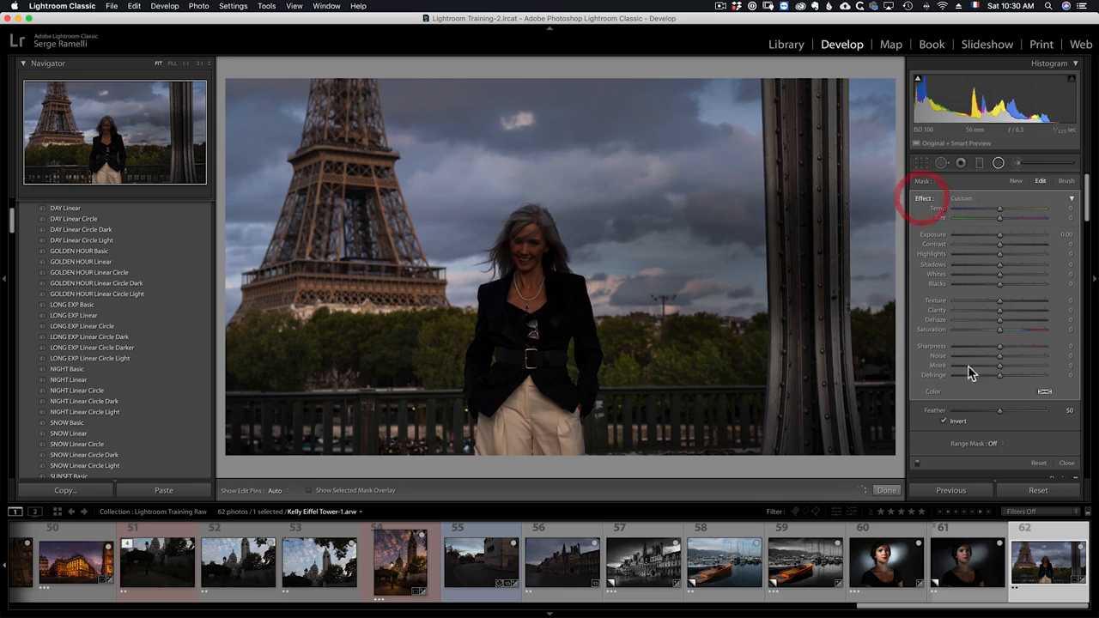
- Set the radial filter's Temp to 49, Tint to 37 and Exposure to 0.28
left_click(1022, 209)
left_click(1016, 218)
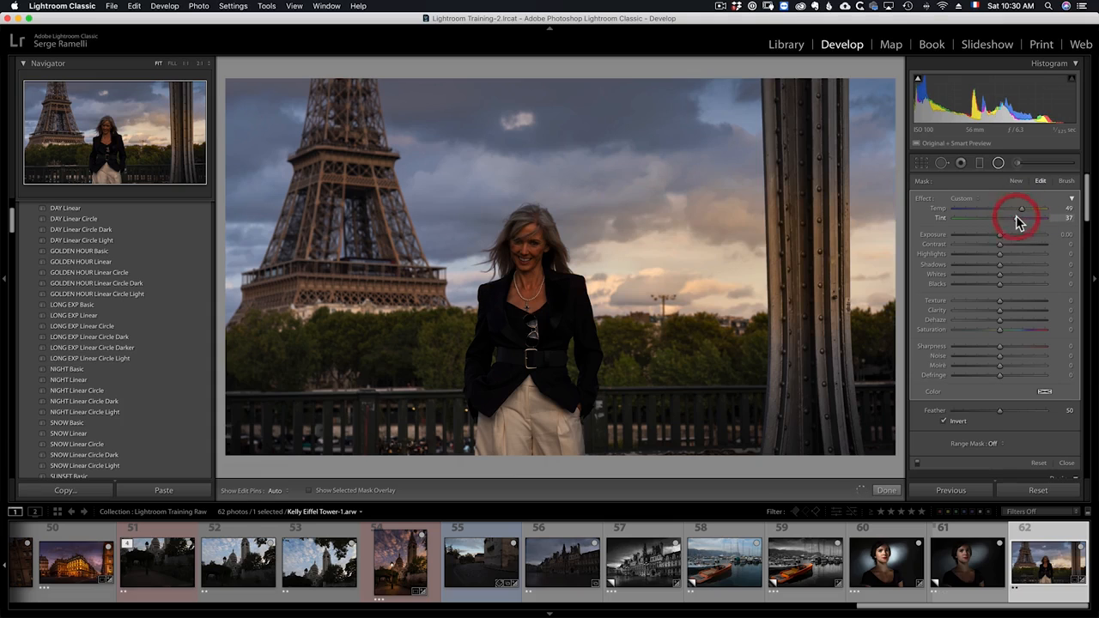
left_click(1008, 235)
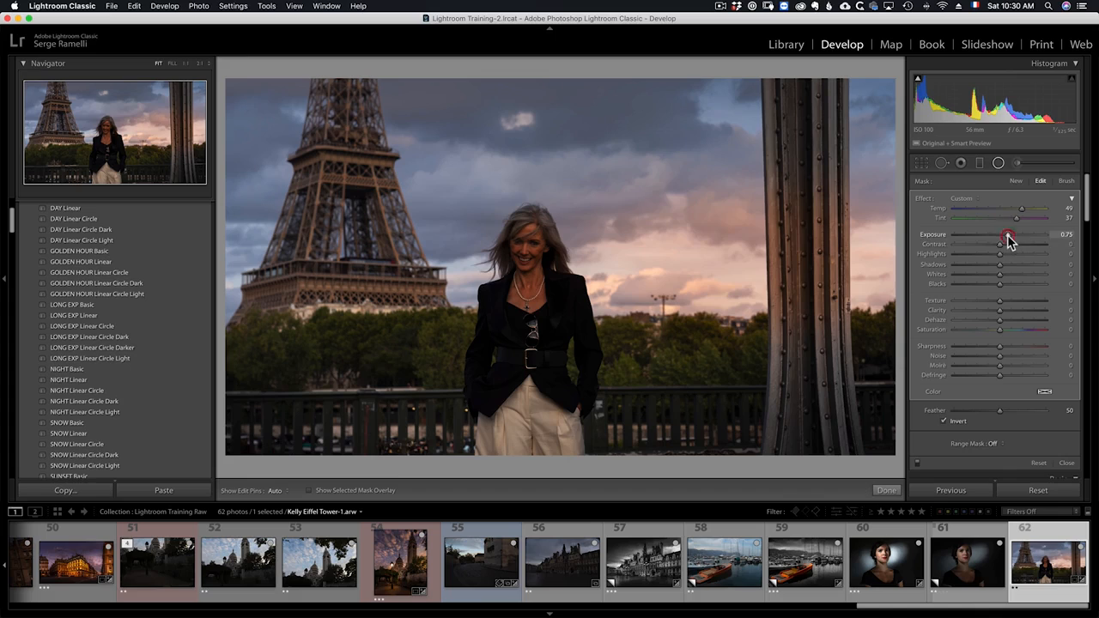
left_click_drag(1008, 240, 1014, 240)
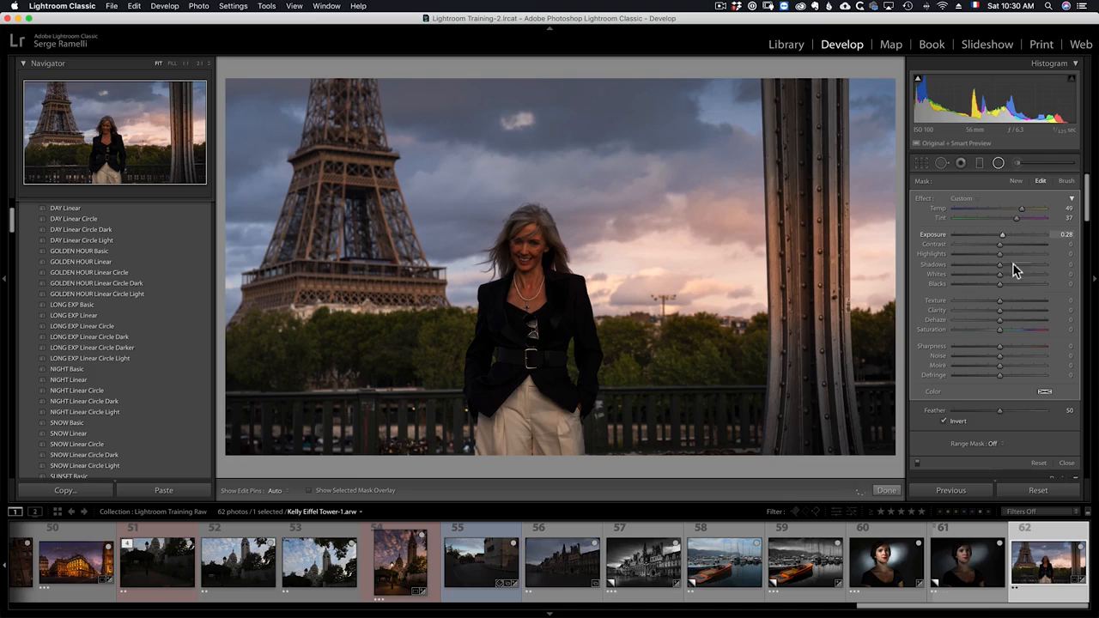
- Apply a Luminance range mask with Range 65/100 to the radial filter
left_click(994, 444)
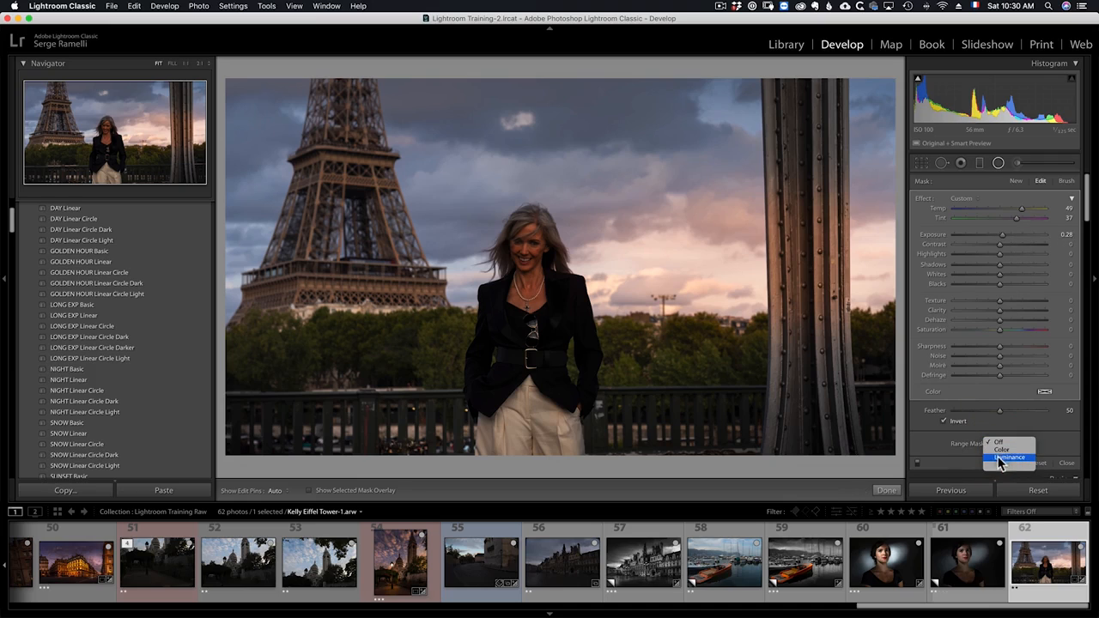
left_click(1020, 457)
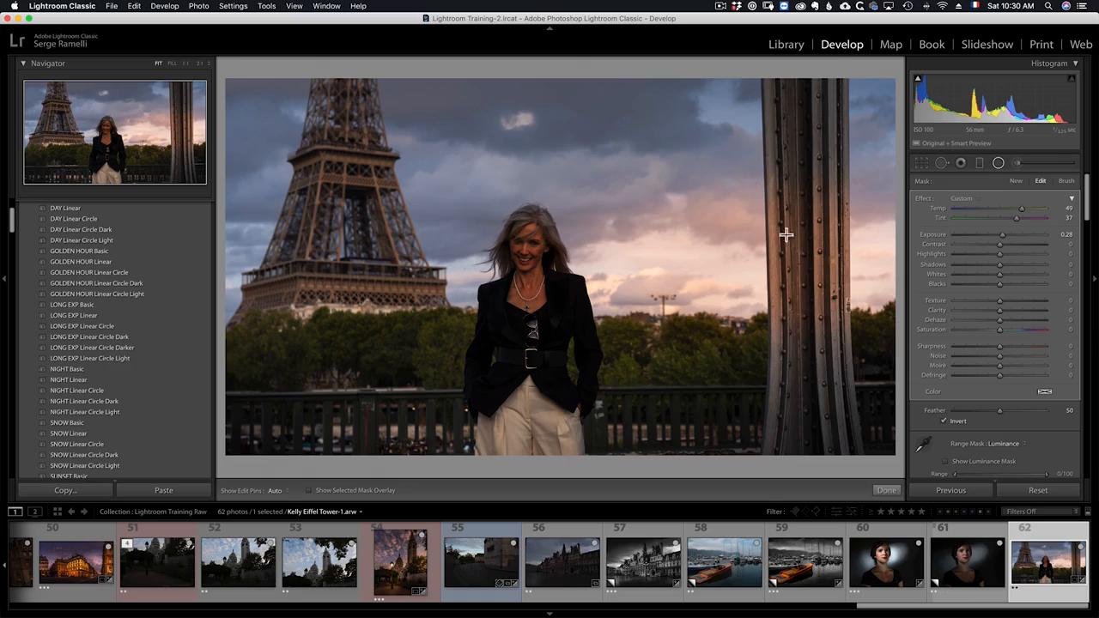
scroll(961, 464, "down", 1)
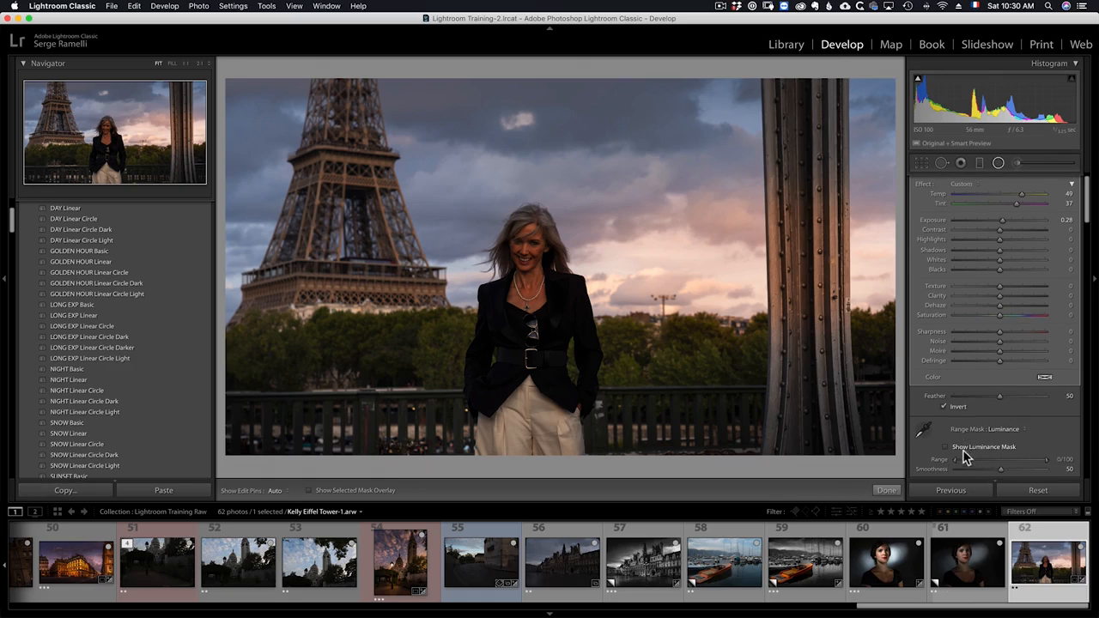
left_click_drag(993, 468, 1006, 466)
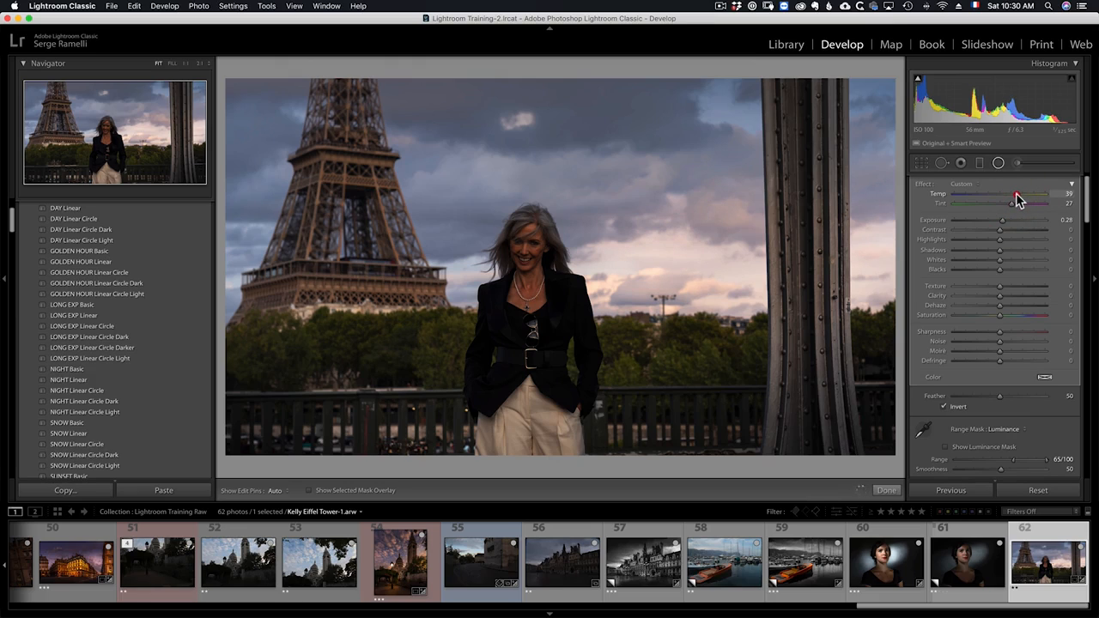
- Lower the radial filter's Temp to 39 and Tint to 27, then close the radial filter tool
left_click_drag(1011, 208, 1008, 204)
left_click(887, 490)
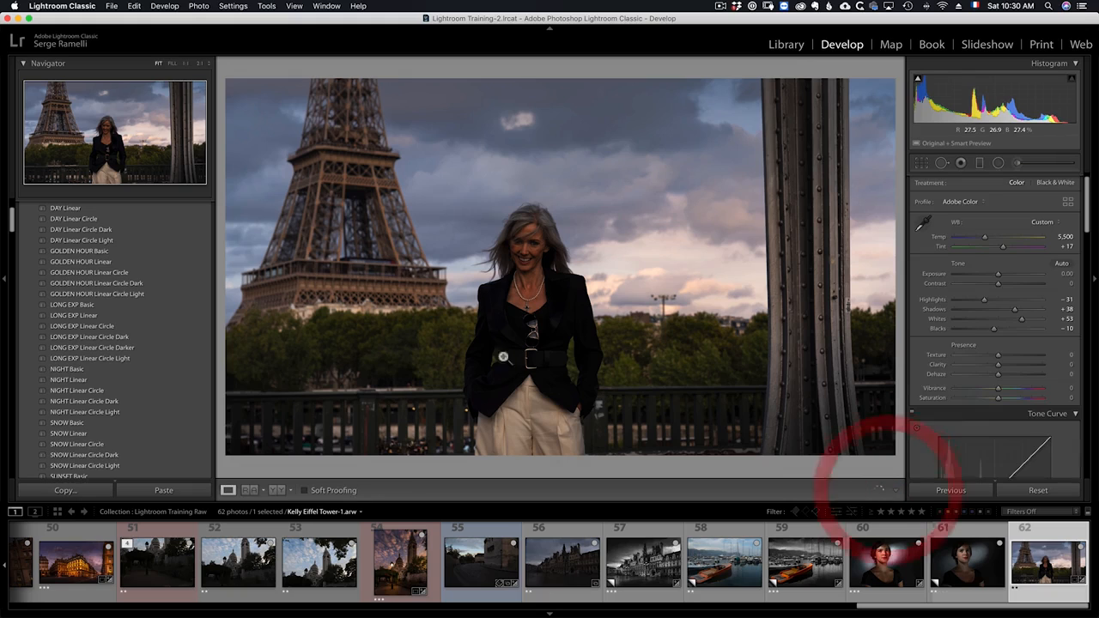
- Draw a radial filter around the woman and set Shadows to 47, Clarity to -34 and Exposure to 0.19
left_click(999, 164)
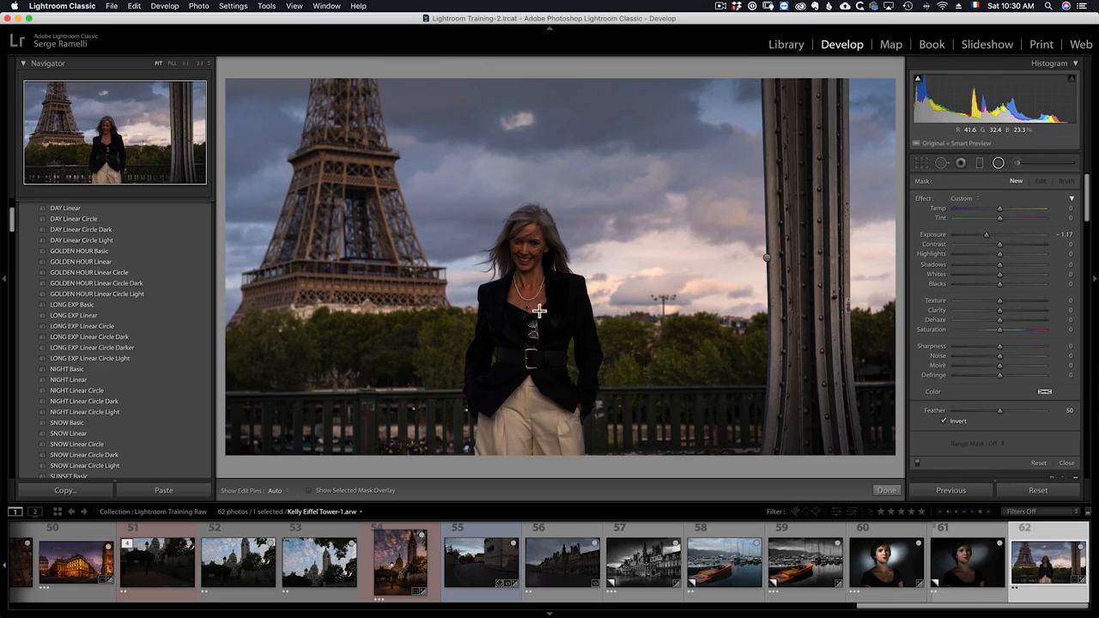
left_click_drag(538, 311, 629, 426)
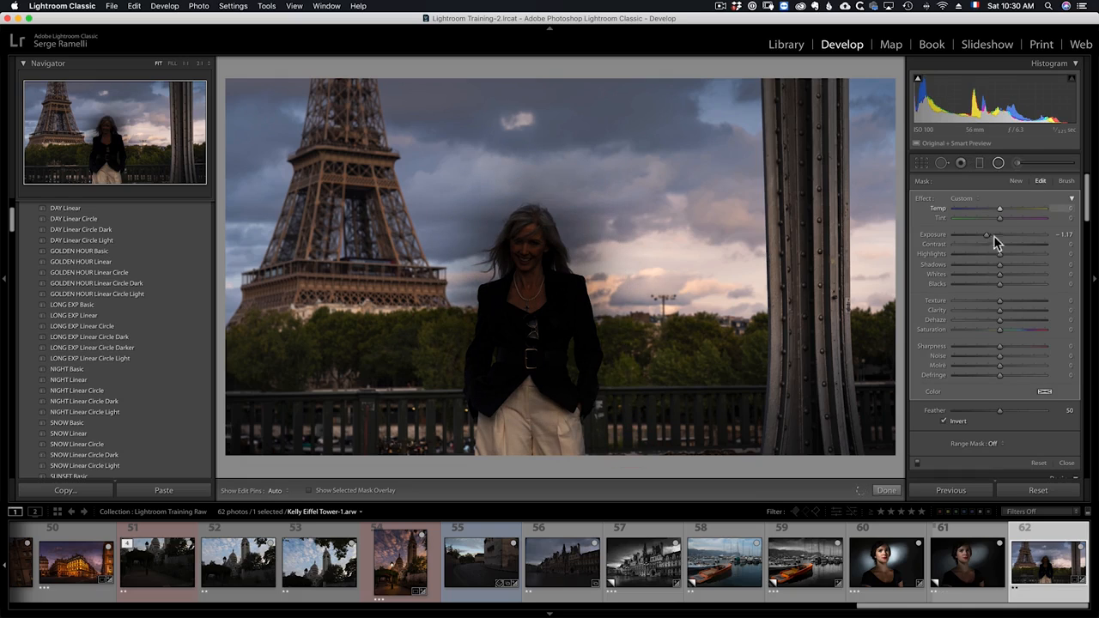
double_click(923, 201)
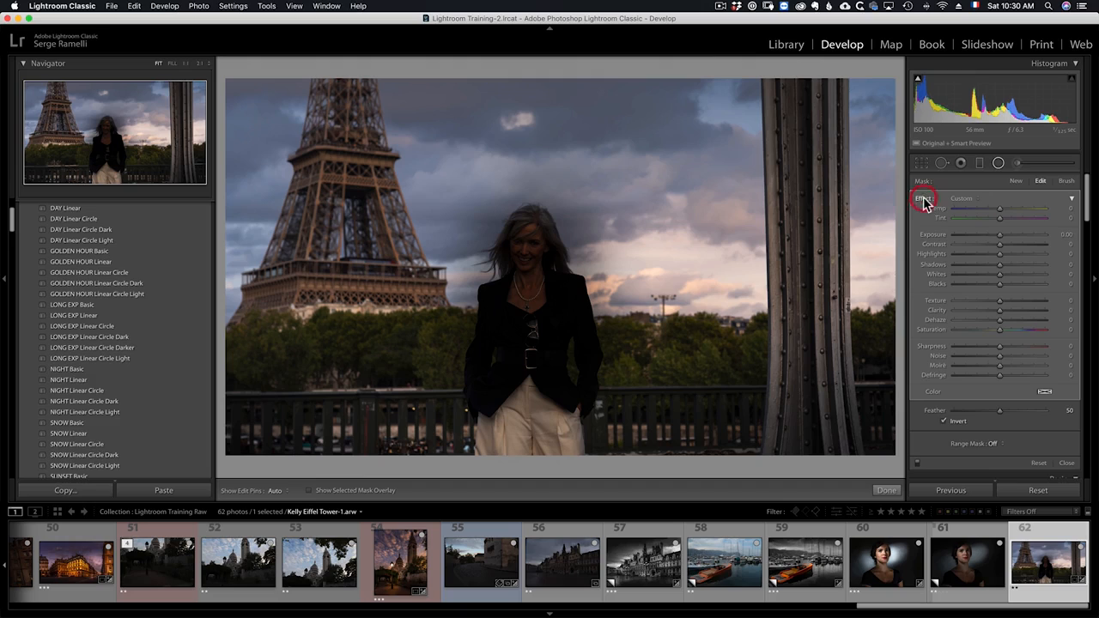
left_click(1021, 264)
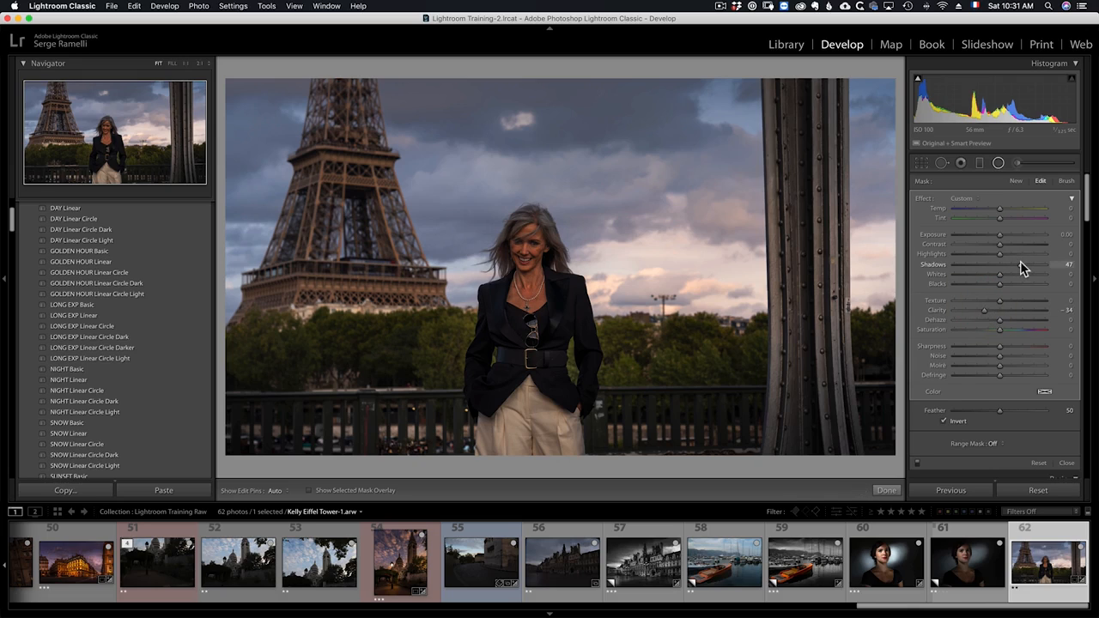
left_click_drag(999, 234, 1001, 238)
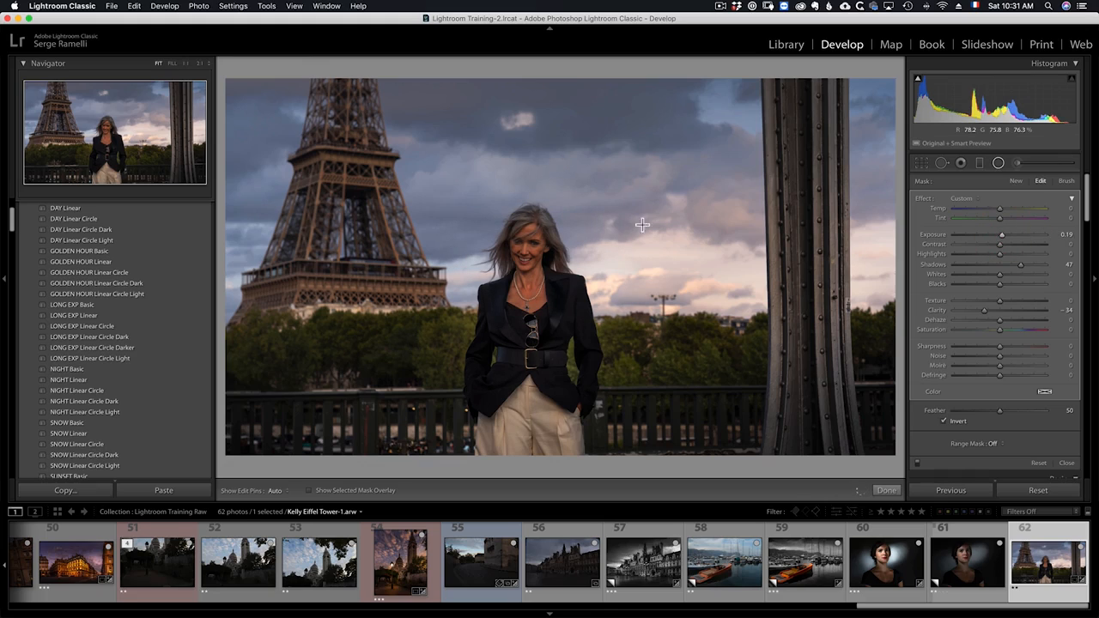
- Duplicate the woman's radial filter and nudge the copy slightly upward
mouse_move(535, 275)
right_click(538, 301)
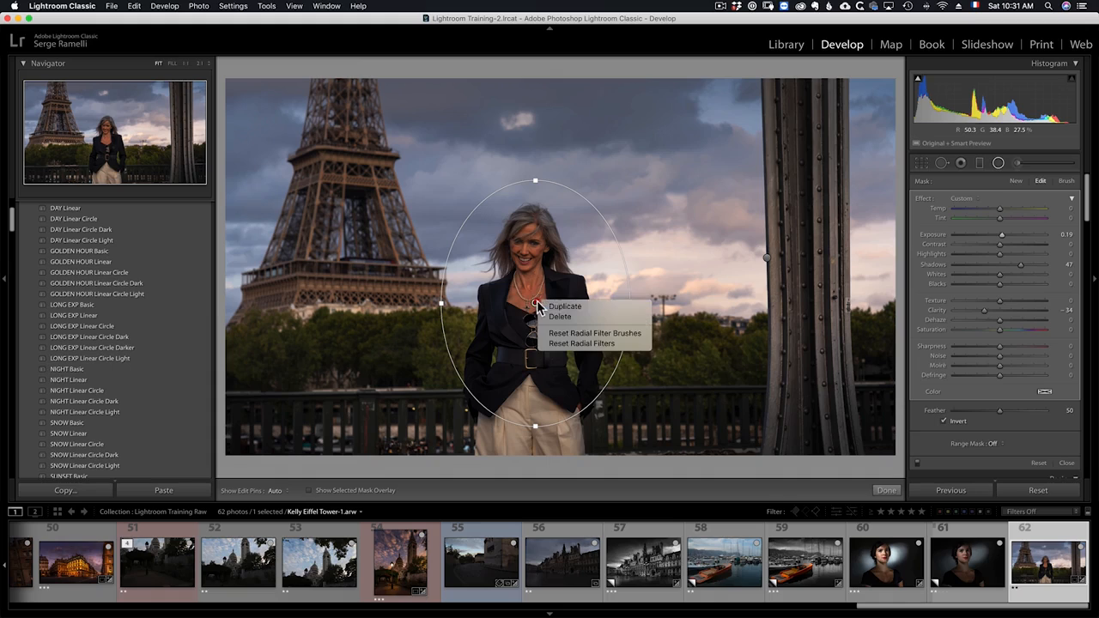
left_click(558, 306)
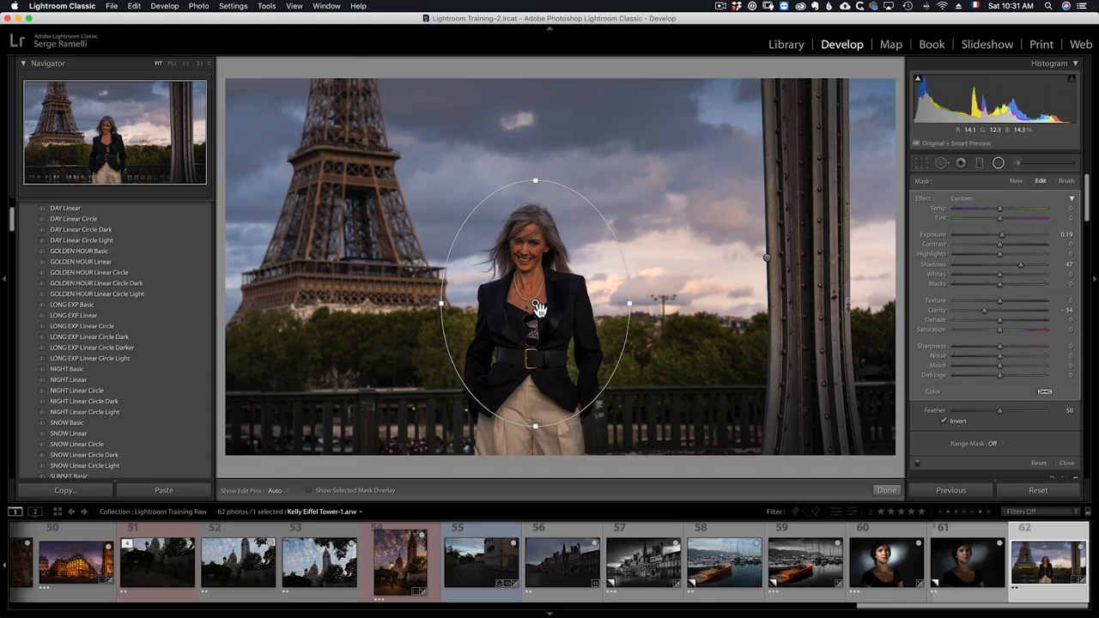
left_click_drag(538, 309, 545, 302)
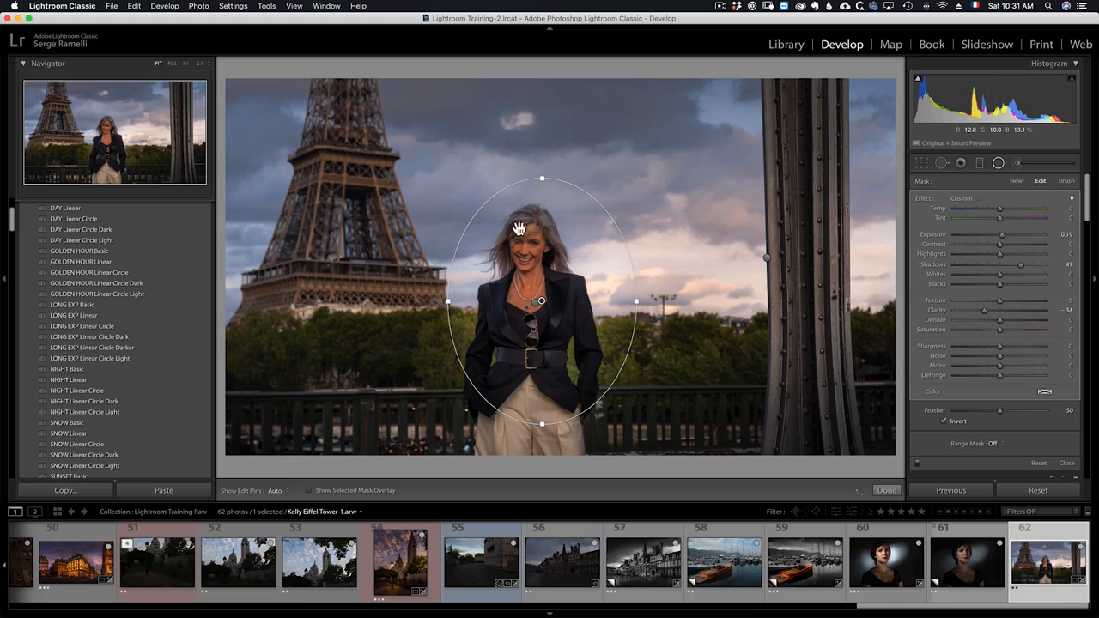
- Turn off Invert on the duplicate radial filter, reset its effects, set Exposure to -0.23 and close the tool
left_click(959, 421)
double_click(923, 199)
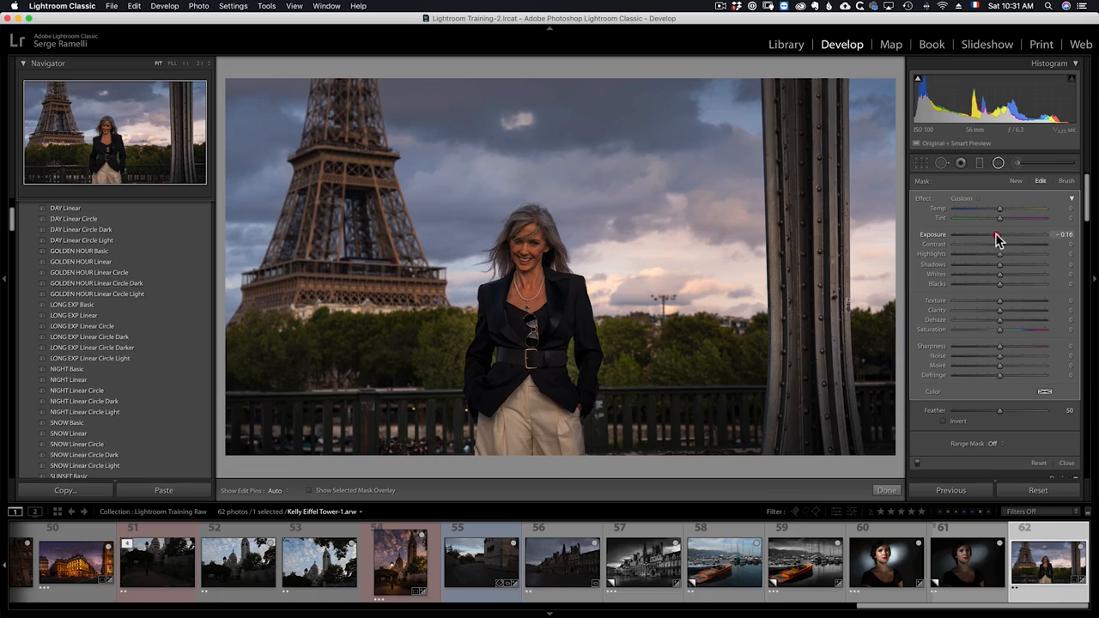
mouse_move(995, 235)
left_mouse_down()
mouse_move(966, 235)
mouse_move(996, 234)
left_mouse_up()
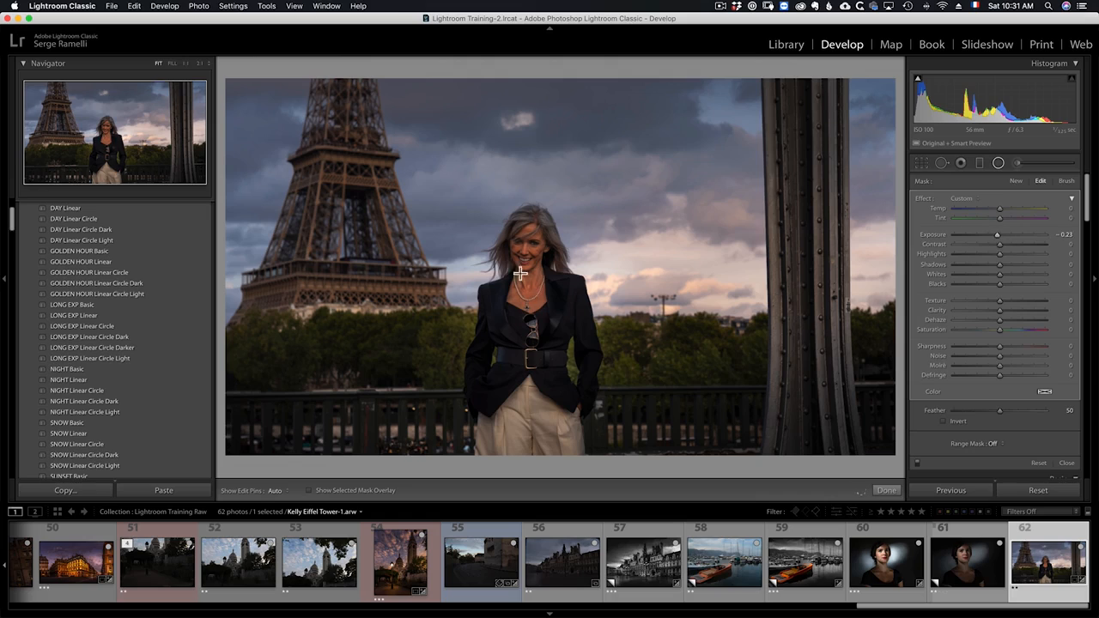
left_click(884, 492)
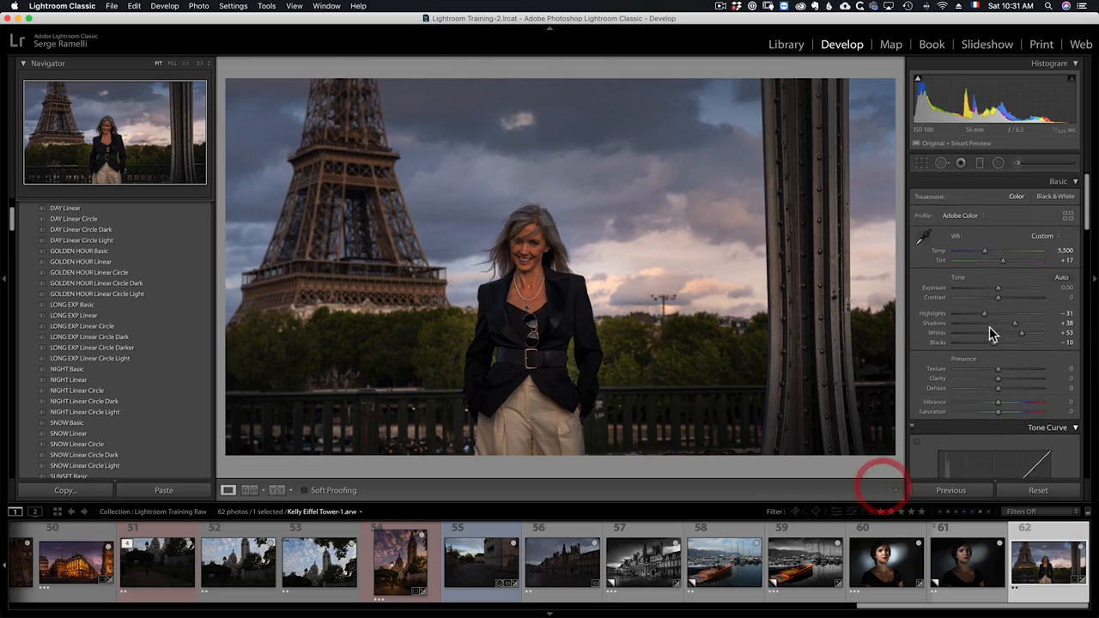
- Raise the global Whites to +57 and Vibrance to +19
left_click_drag(1030, 337, 1026, 336)
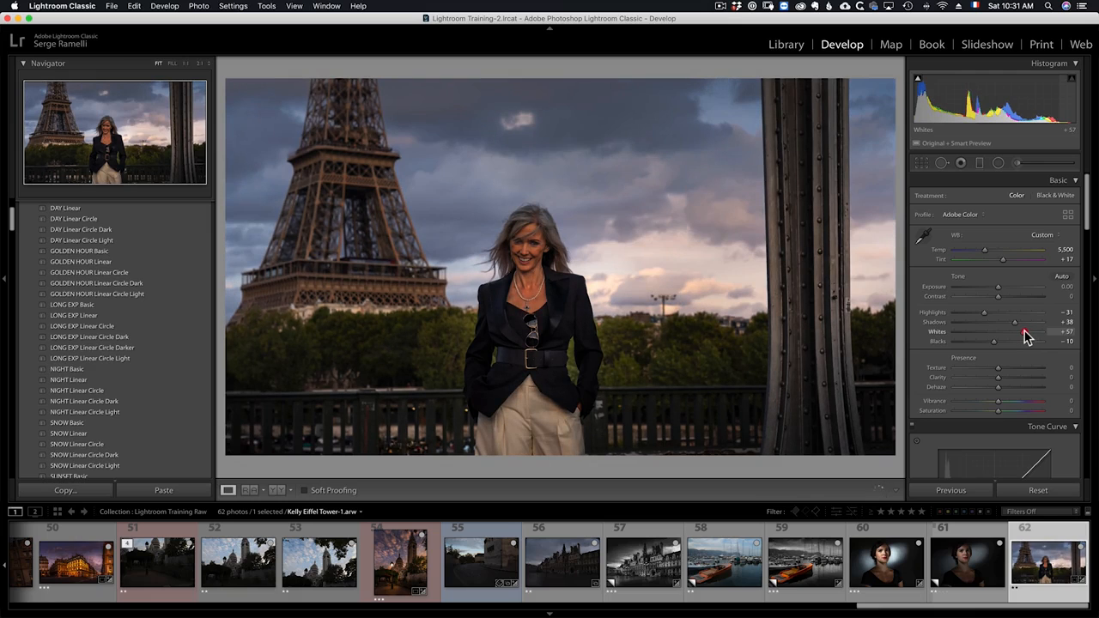
left_click(1008, 405)
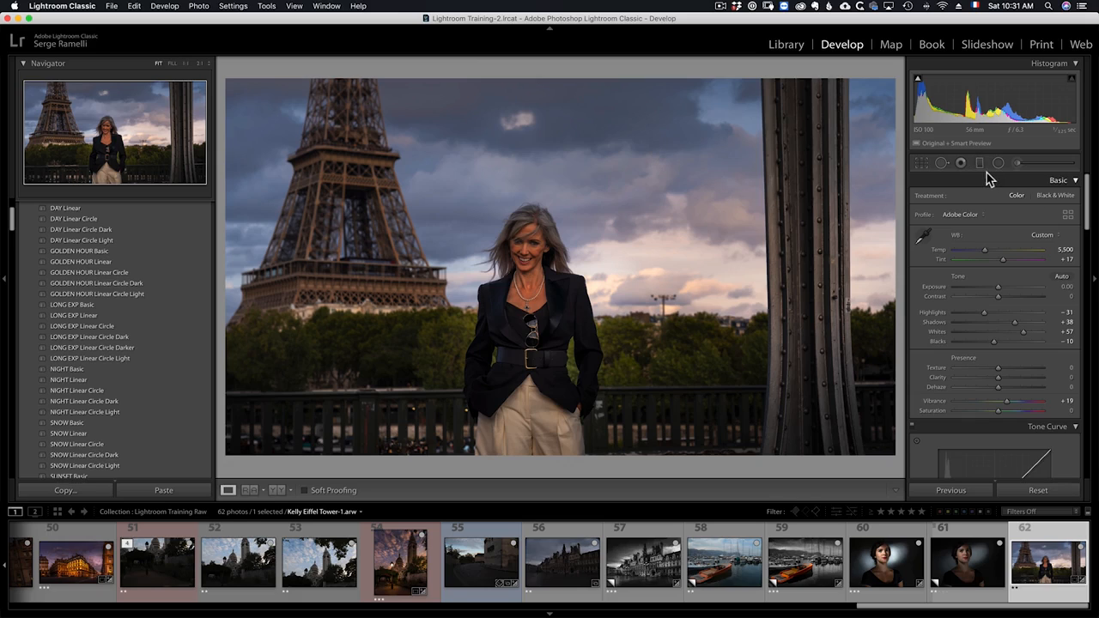
- Paint an adjustment brush stroke with Exposure 0.66 across the clouds above the woman
left_click(1018, 165)
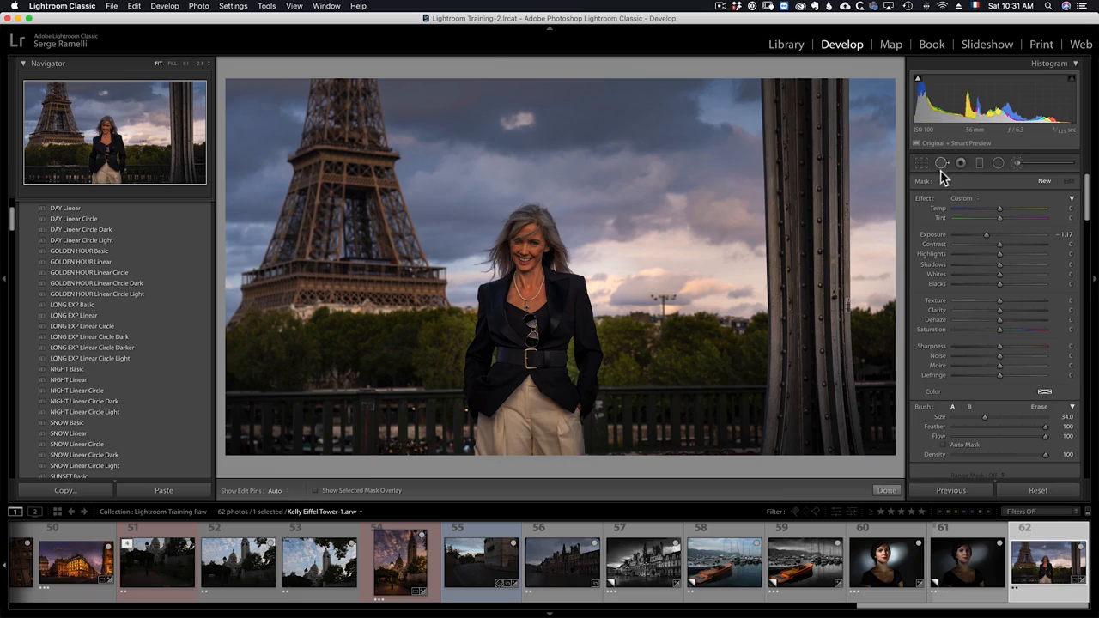
double_click(925, 199)
left_click(1008, 237)
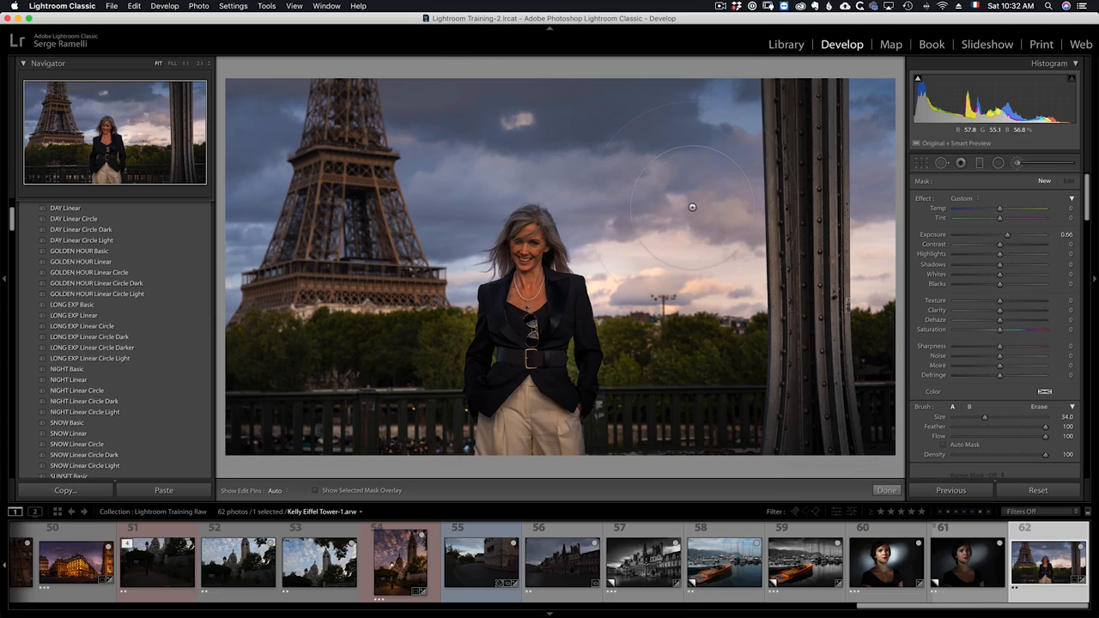
key("h")
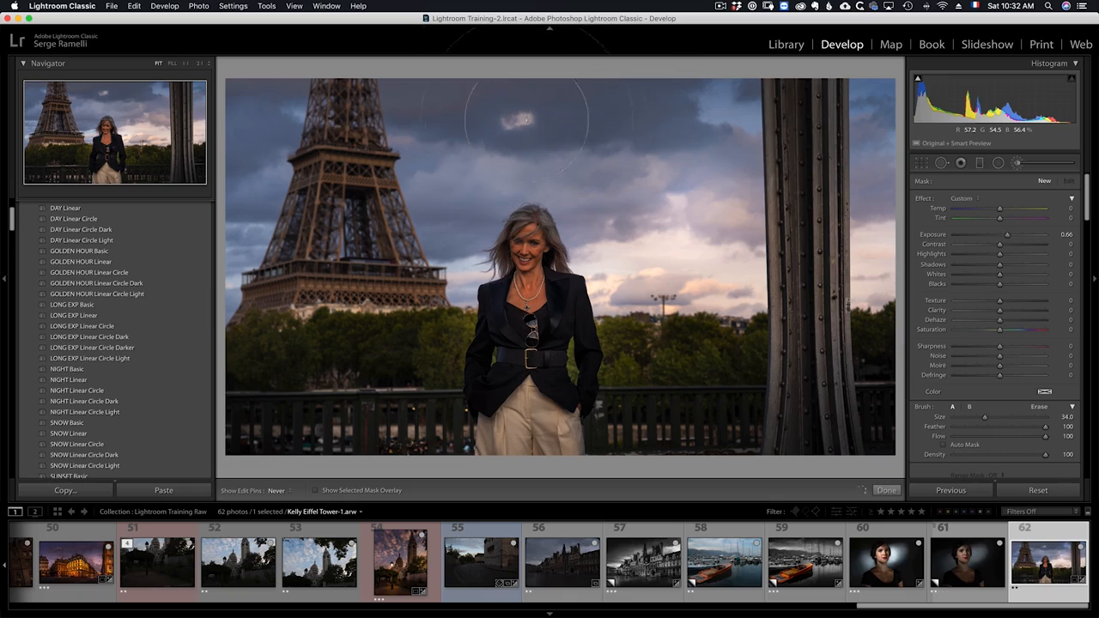
mouse_move(435, 164)
left_mouse_down()
mouse_move(359, 210)
mouse_move(320, 199)
mouse_move(284, 95)
mouse_move(718, 136)
mouse_move(730, 244)
mouse_move(765, 249)
left_mouse_up()
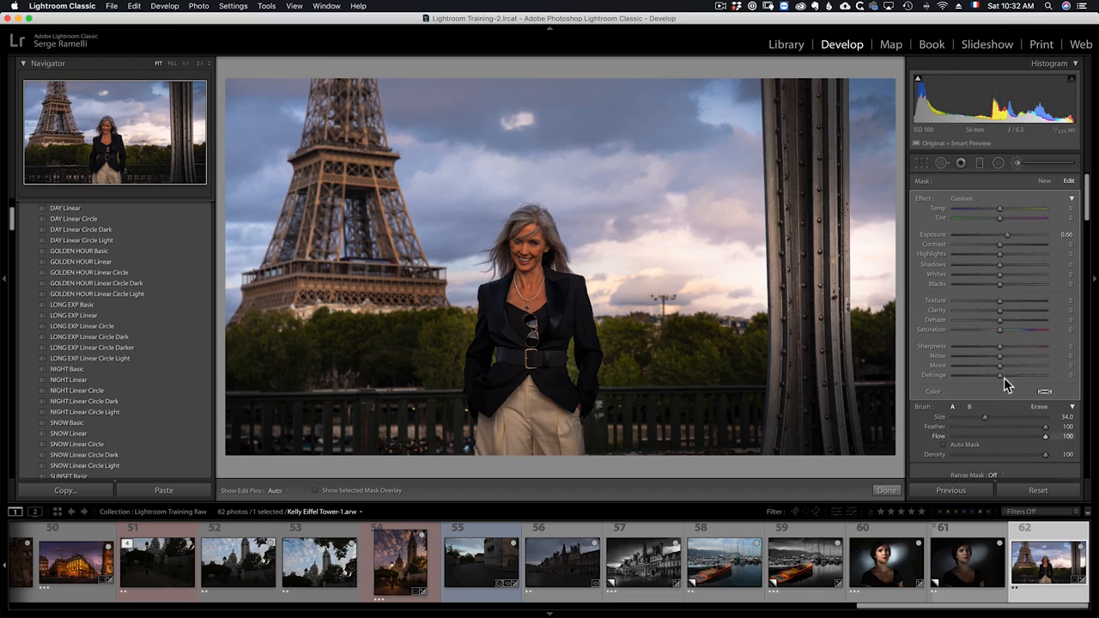
scroll(997, 408, "down", 2)
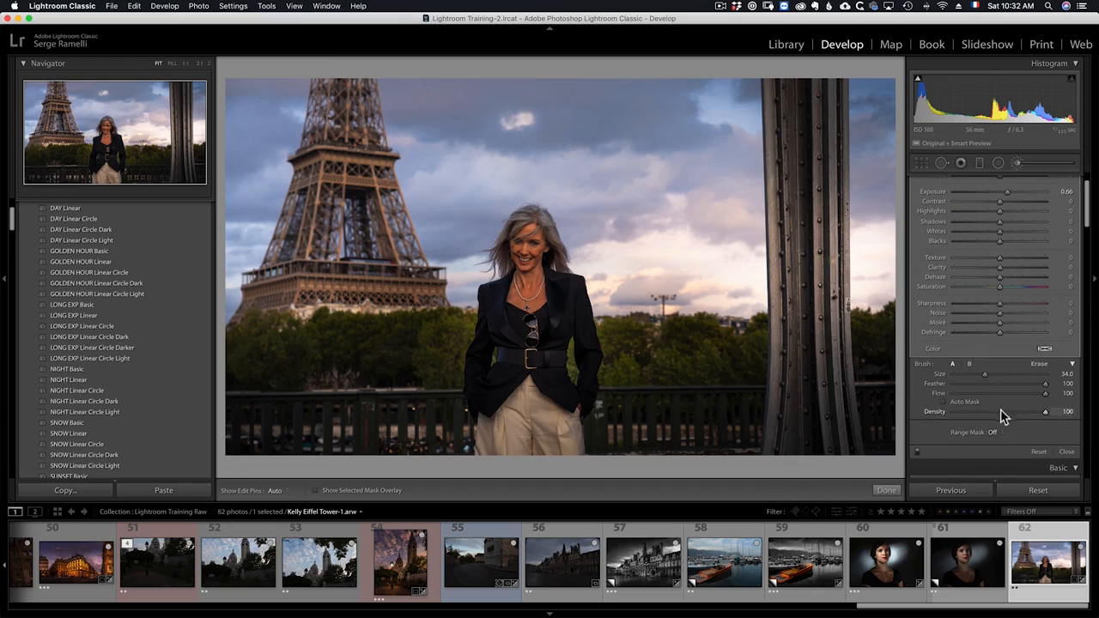
- Add a Luminance range mask to the cloud brush stroke and narrow its range to 80/100
left_click(996, 433)
left_click(1009, 445)
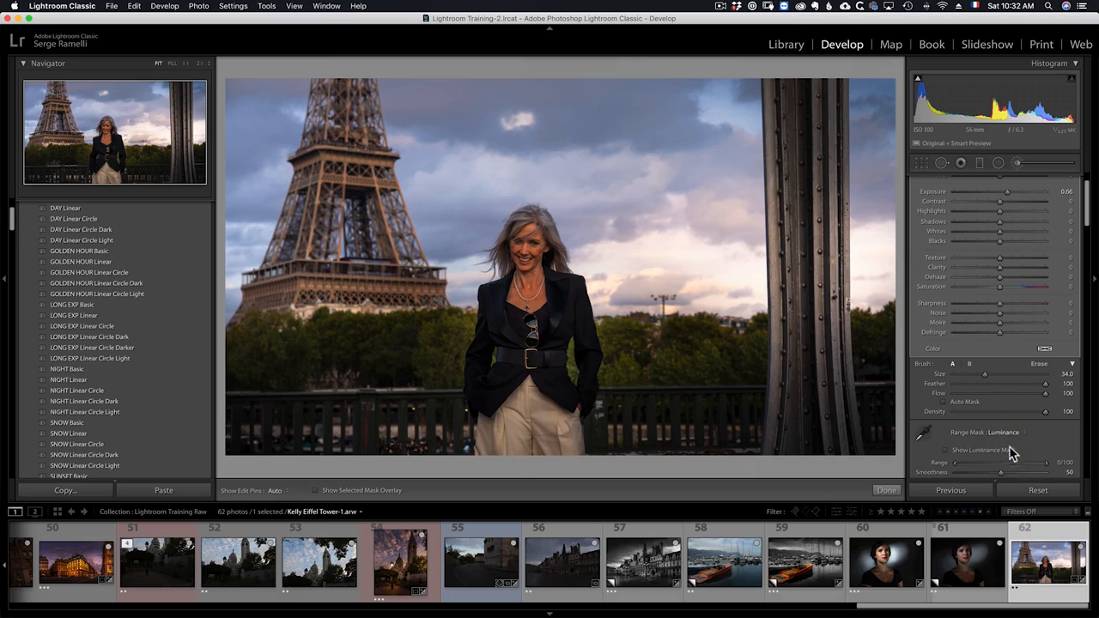
left_click_drag(981, 472, 1030, 469)
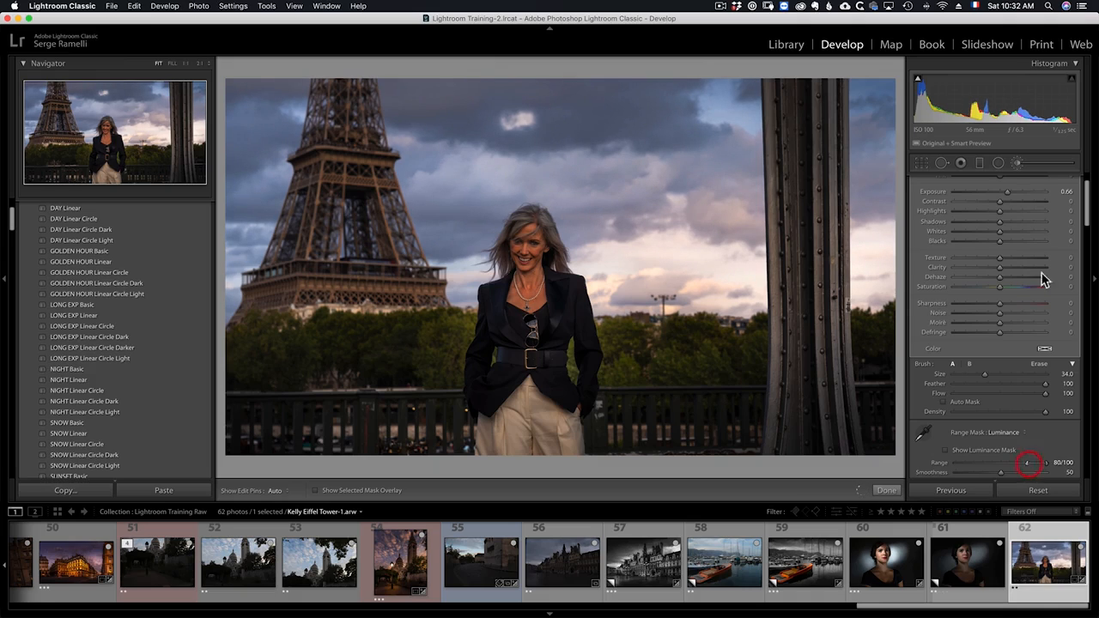
- Raise the brush stroke's Exposure to 0.99 and Highlights to 44, and set the luminance range to 77/100
left_click_drag(1005, 192, 1011, 192)
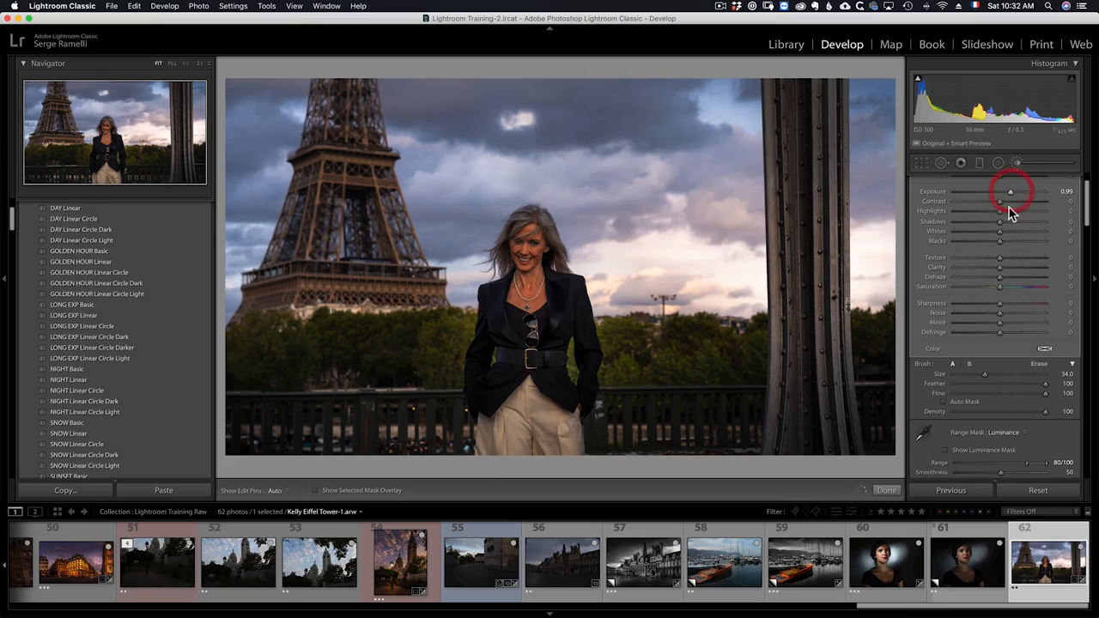
left_click(1019, 210)
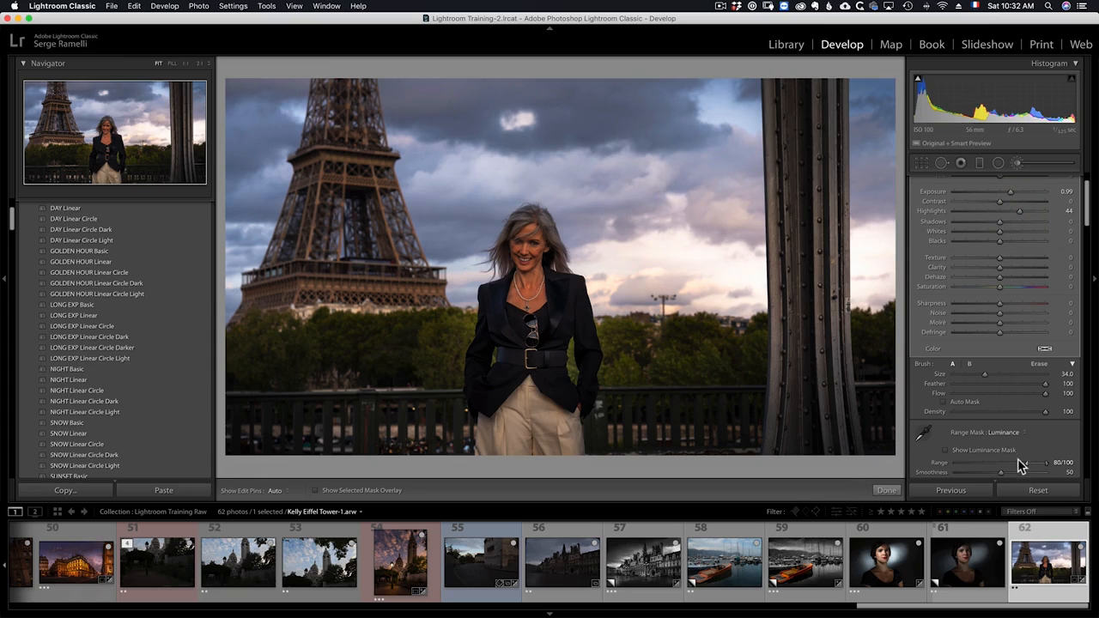
left_click_drag(1033, 468, 1024, 462)
scroll(1013, 234, "up", 3)
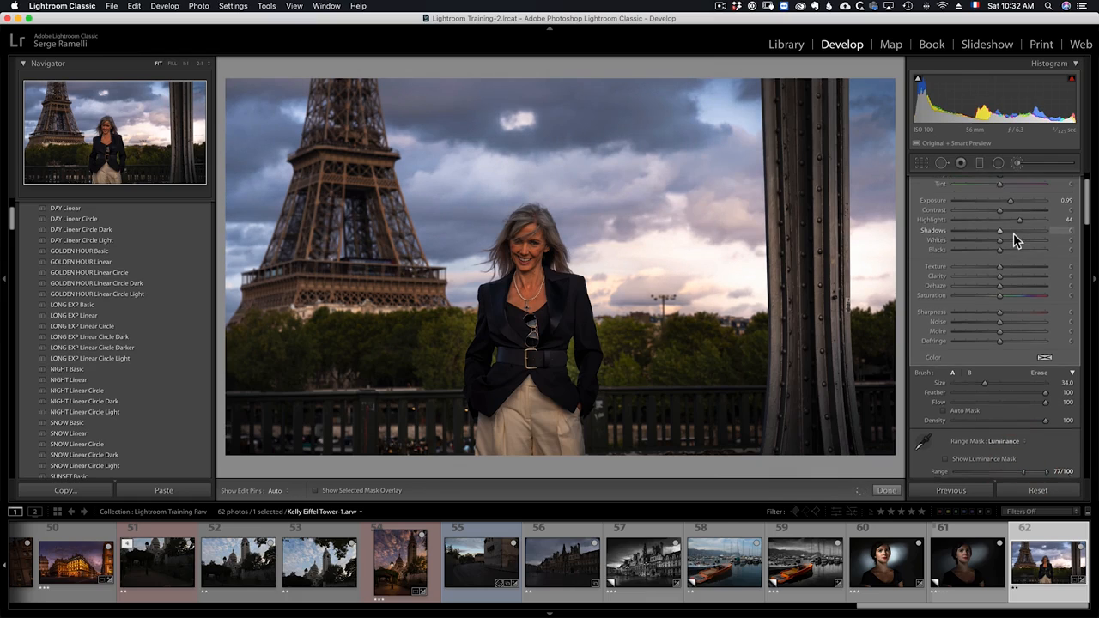
- Start a new brush mask with Exposure -0.96 and paint it across the upper sky and clouds
left_click(1045, 181)
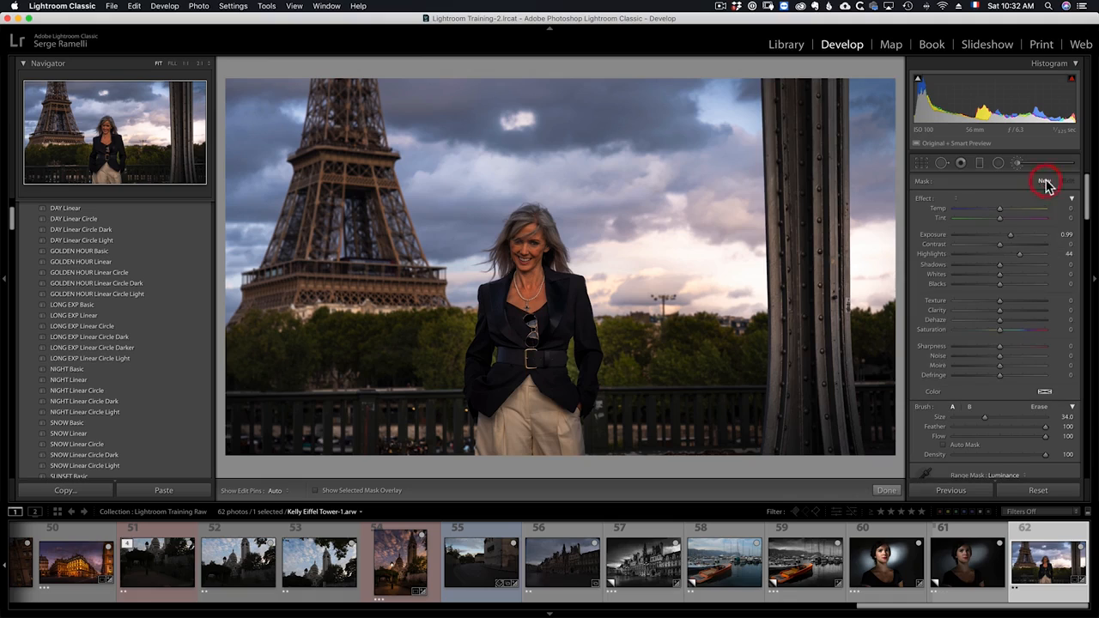
left_click(989, 236)
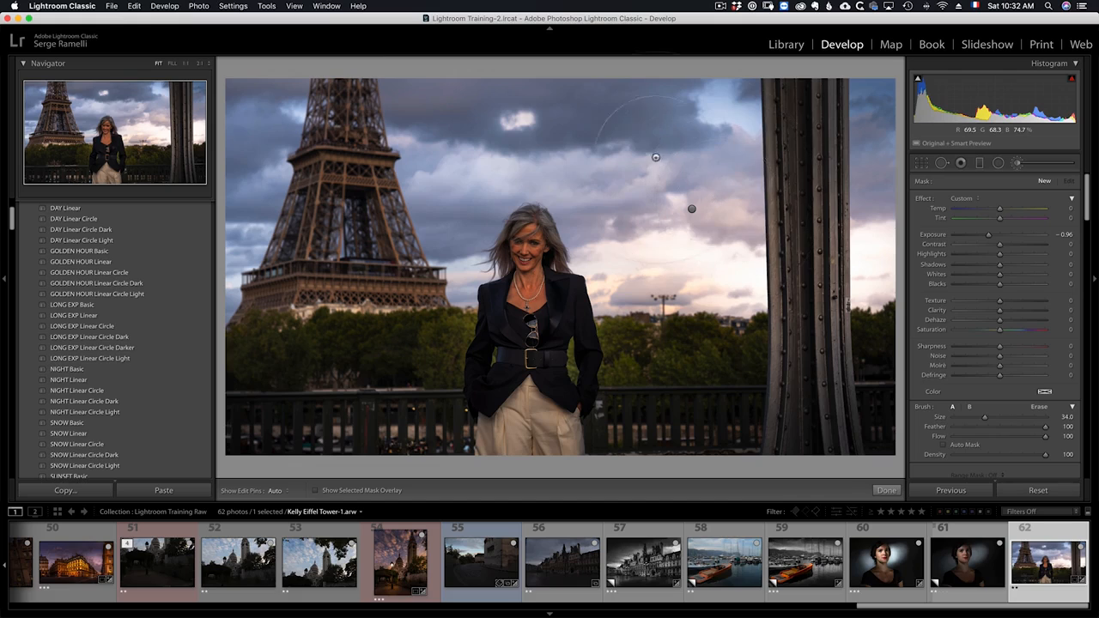
left_click_drag(708, 183, 506, 151)
mouse_move(434, 122)
left_mouse_down()
mouse_move(412, 167)
mouse_move(330, 213)
mouse_move(281, 217)
mouse_move(318, 153)
mouse_move(354, 141)
mouse_move(260, 169)
left_mouse_up()
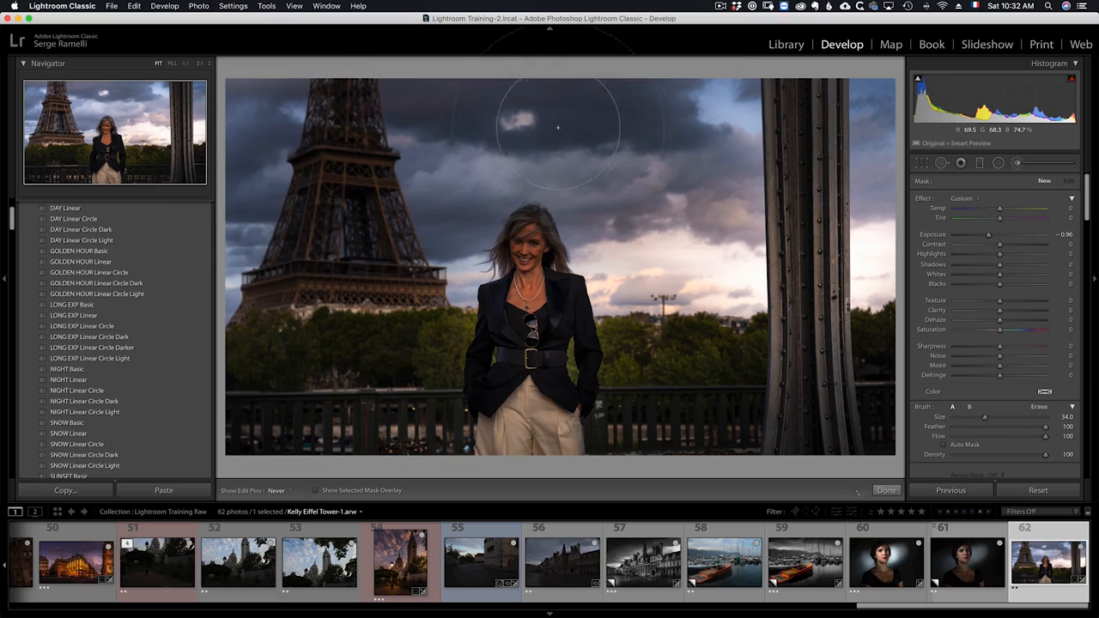
left_click_drag(883, 223, 1028, 333)
- Apply a Luminance range mask to the new sky stroke with range 0/25
scroll(1028, 333, "down", 2)
scroll(1027, 332, "down", 2)
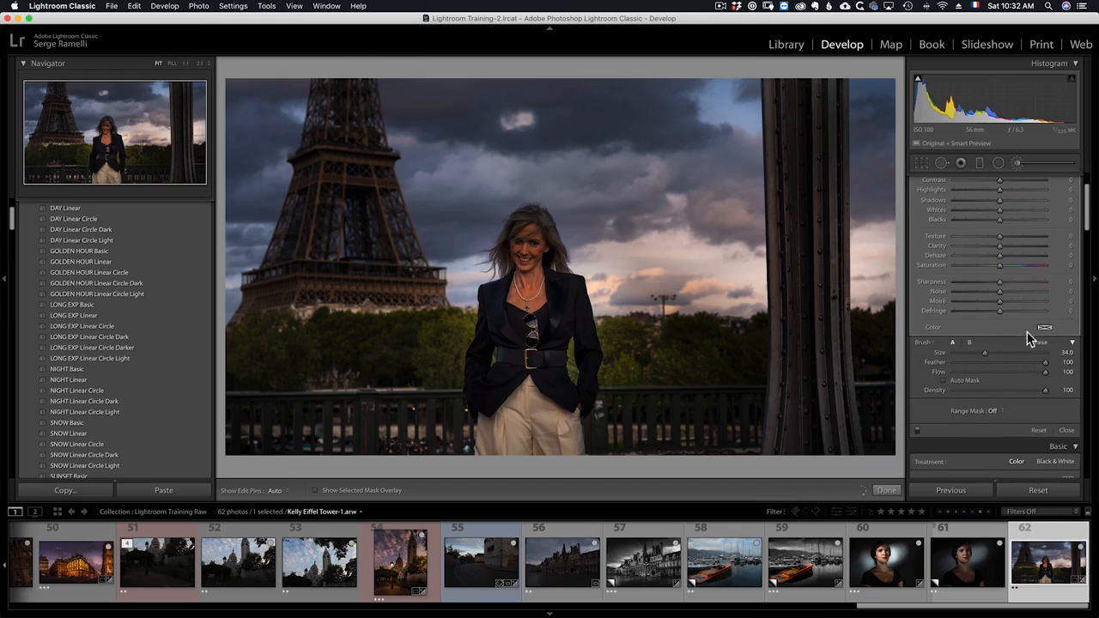
left_click(1004, 410)
left_click(1010, 425)
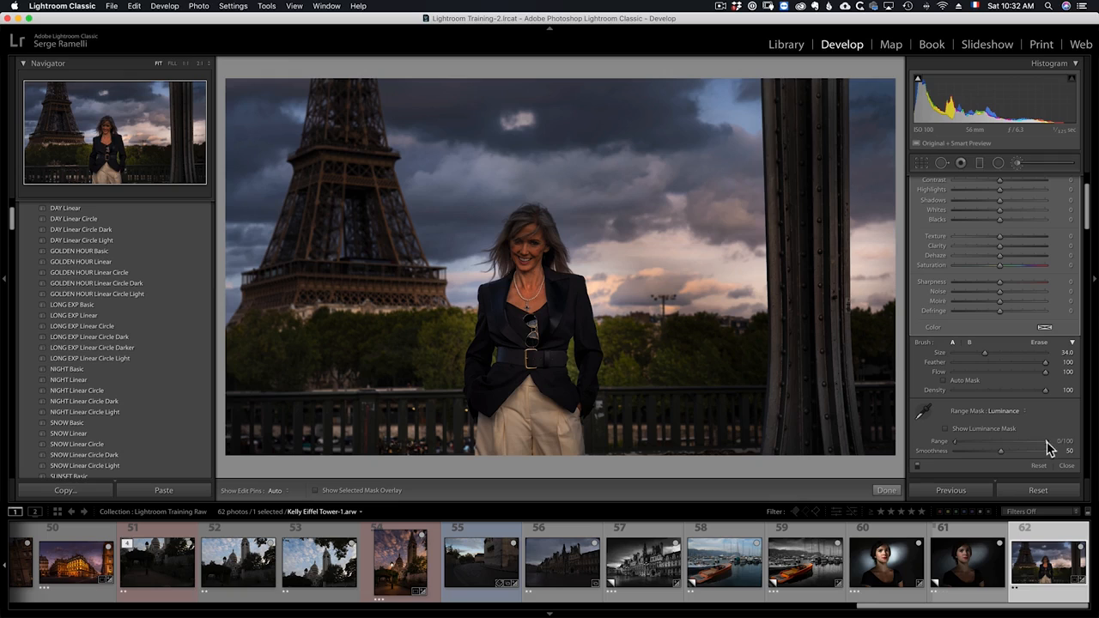
left_click_drag(1045, 442, 980, 447)
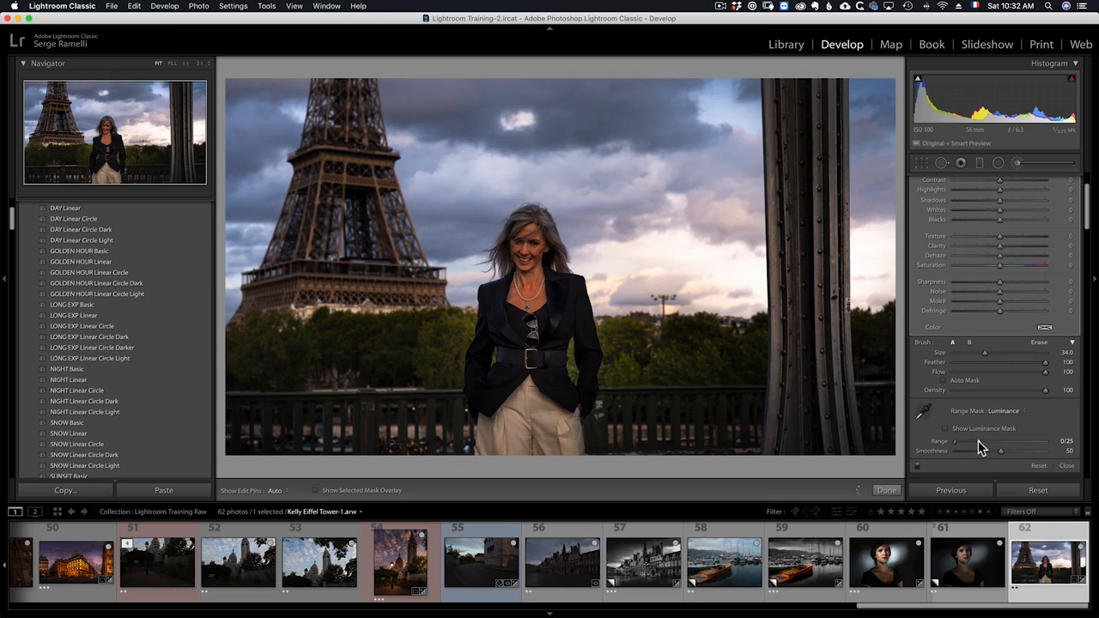
- Toggle the adjustment brush effects off and on to compare the sky before and after
mouse_move(1087, 220)
left_mouse_down()
mouse_move(1084, 196)
mouse_move(1087, 233)
left_mouse_up()
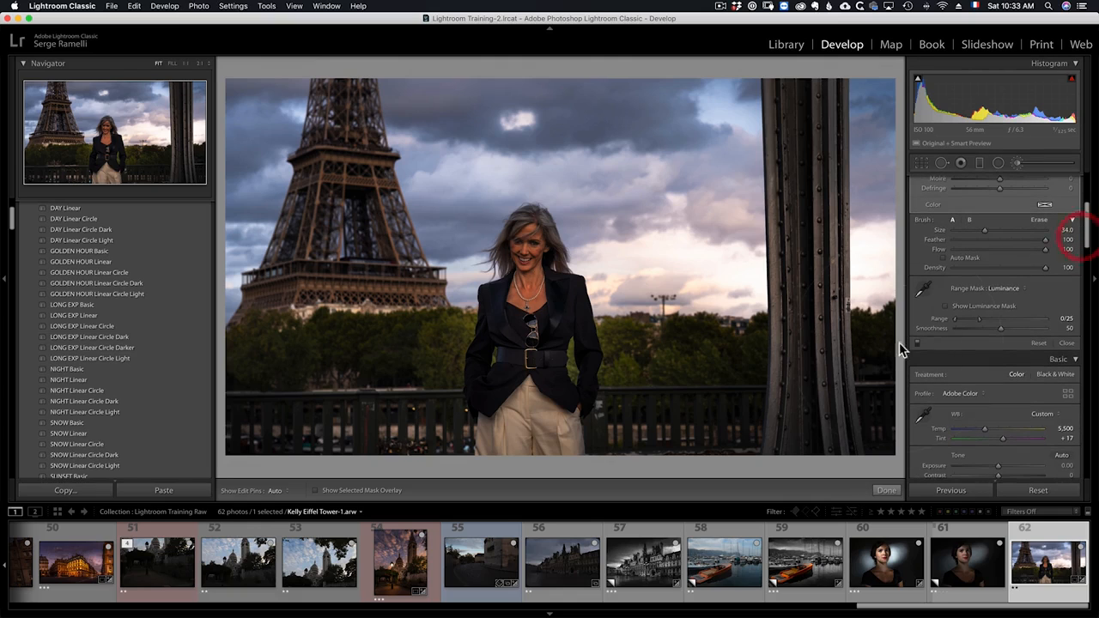
left_click(917, 345)
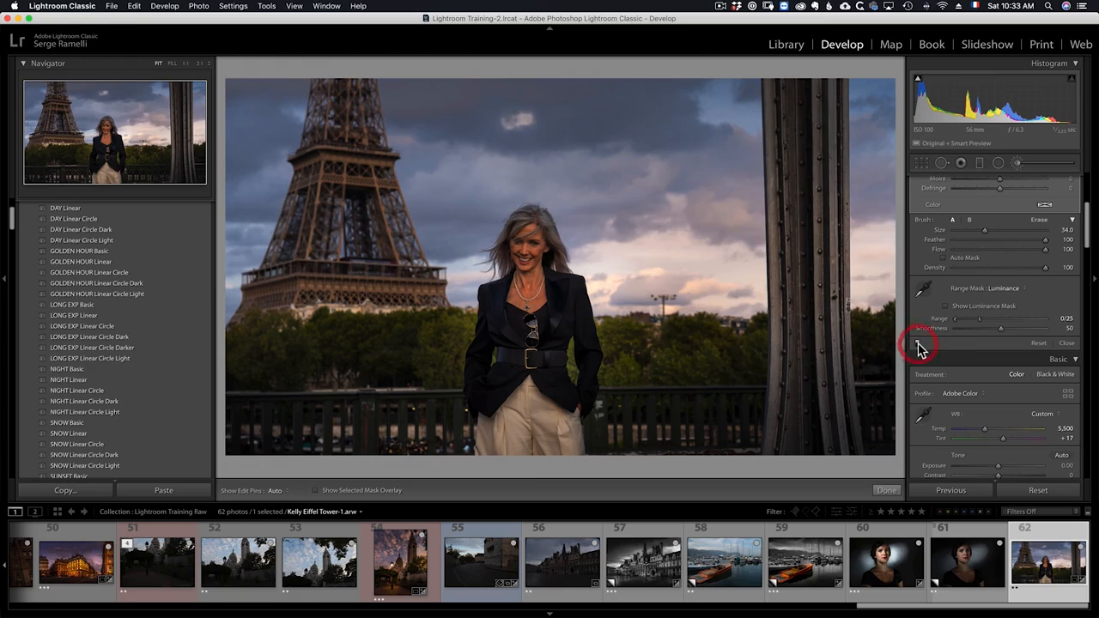
left_click(916, 344)
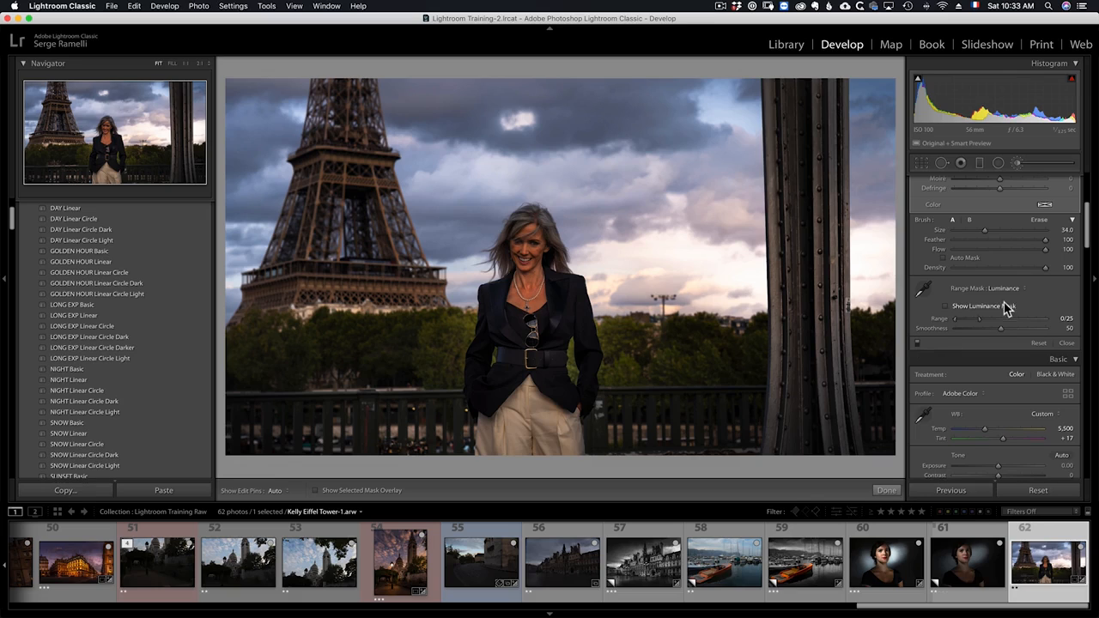
scroll(1008, 309, "up", 5)
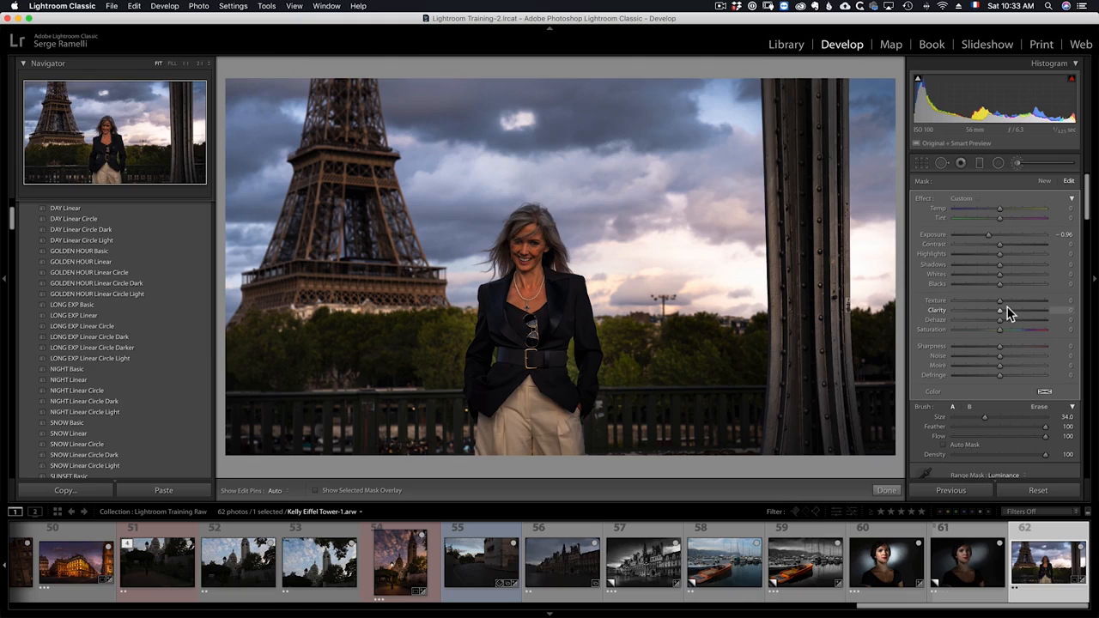
- Close the adjustment brush and set the global Vibrance to +25 and Saturation to +2
left_click(886, 491)
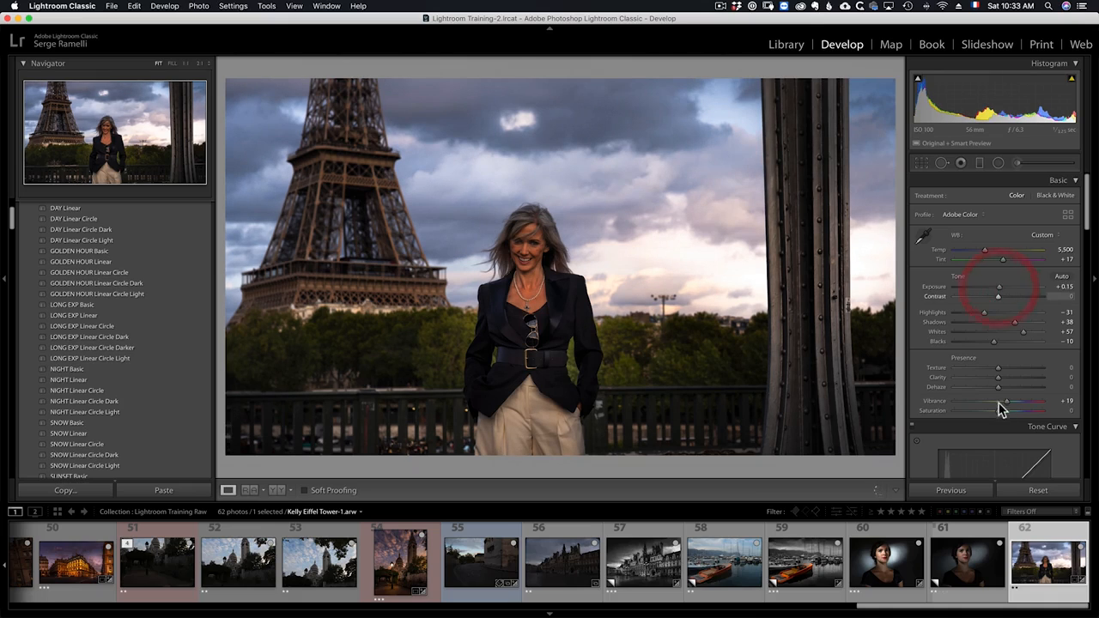
left_click_drag(1010, 407, 1011, 406)
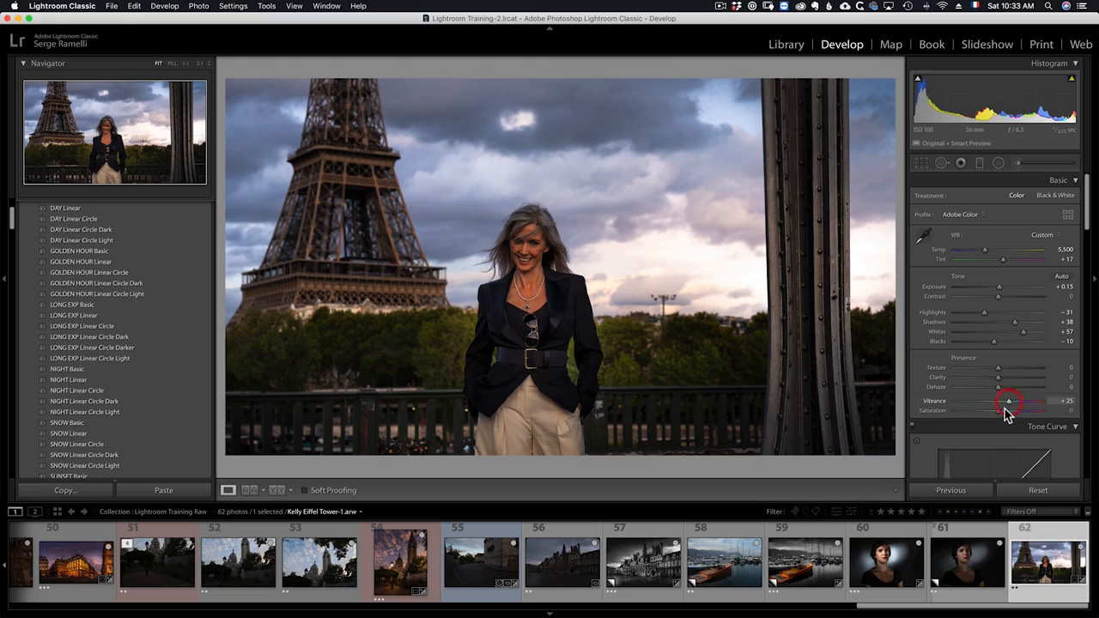
left_click(1000, 412)
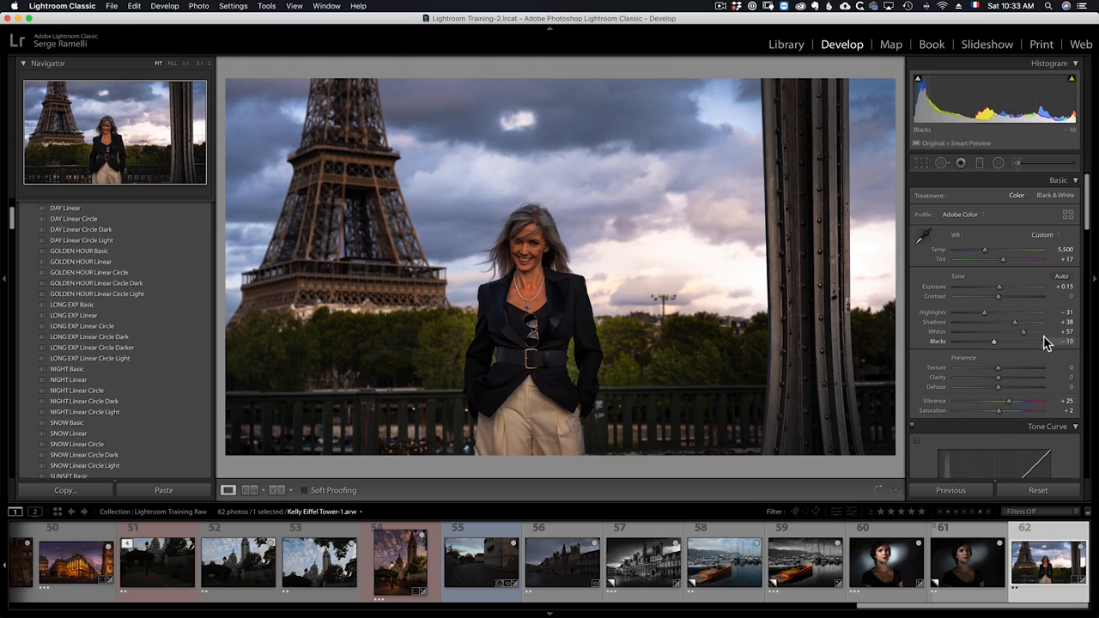
- Tint the Split Toning shadows with hue 237 and saturation 18
scroll(1038, 302, "down", 1)
scroll(1038, 303, "down", 10)
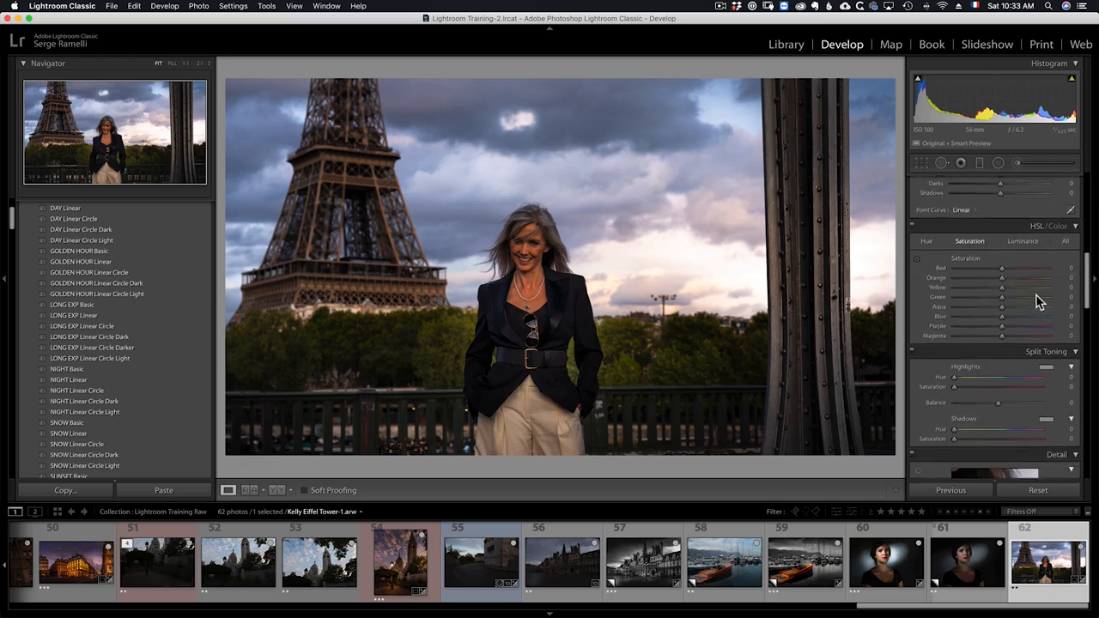
scroll(1034, 296, "down", 5)
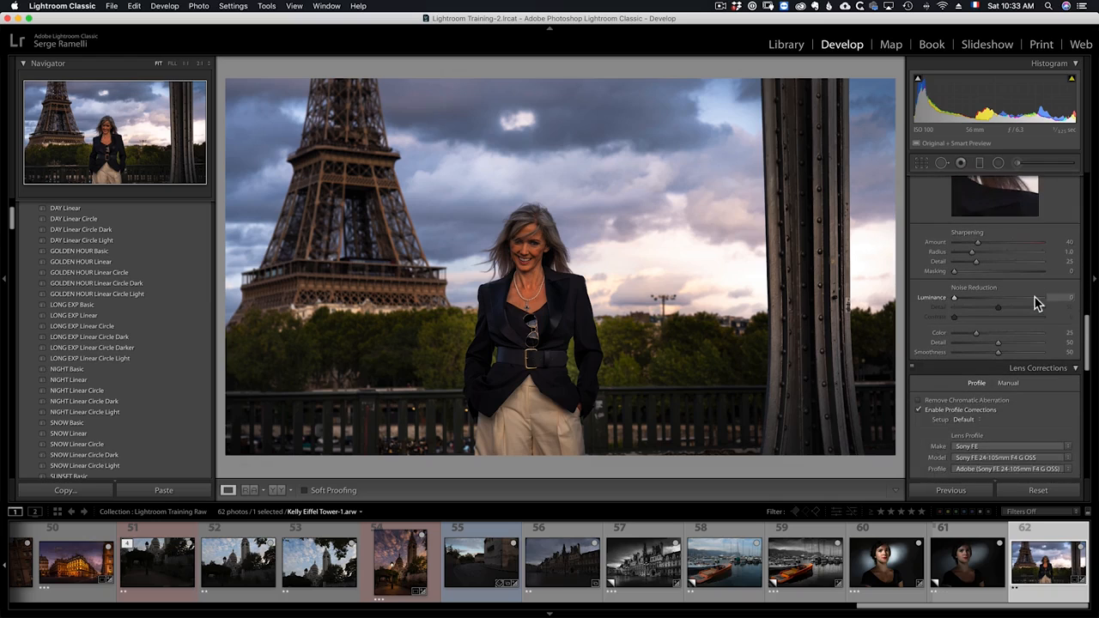
scroll(1036, 303, "down", 6)
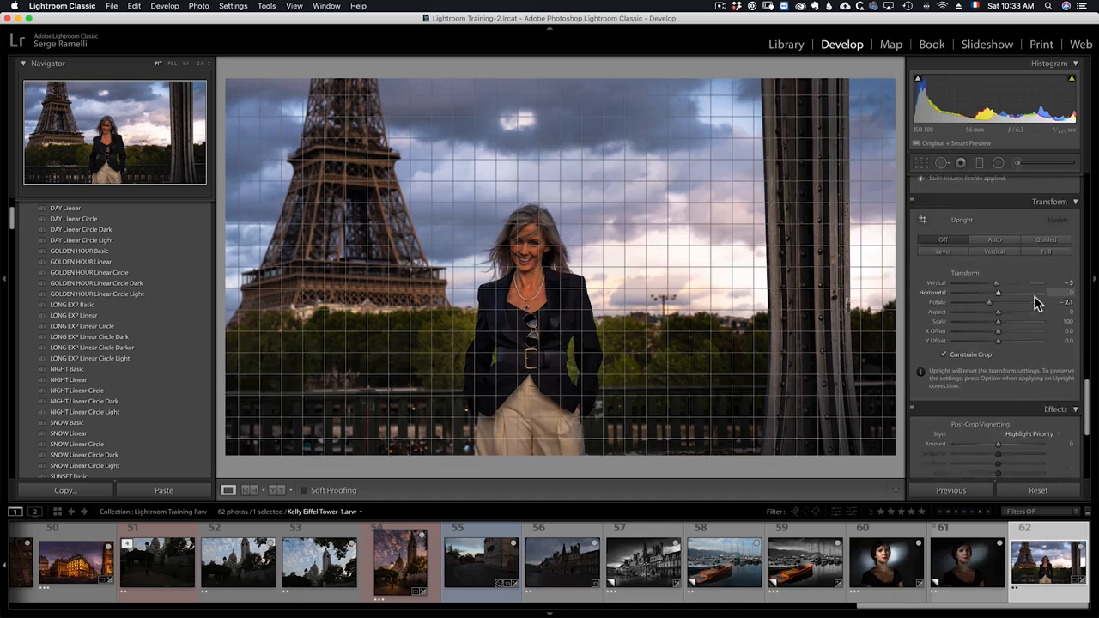
scroll(1044, 342, "down", 2)
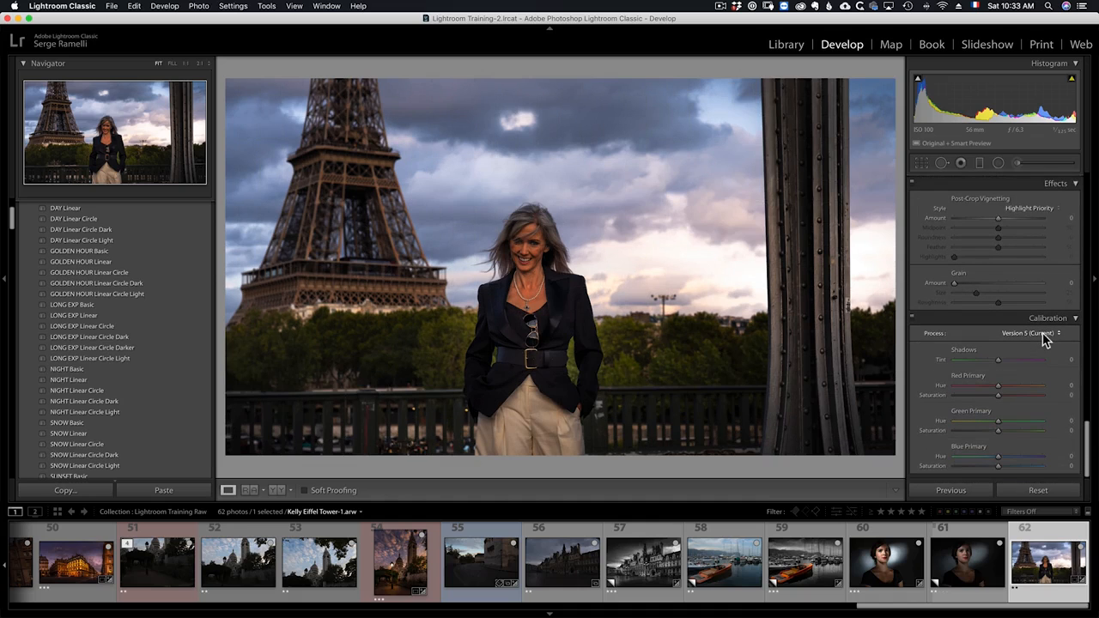
scroll(1044, 340, "up", 10)
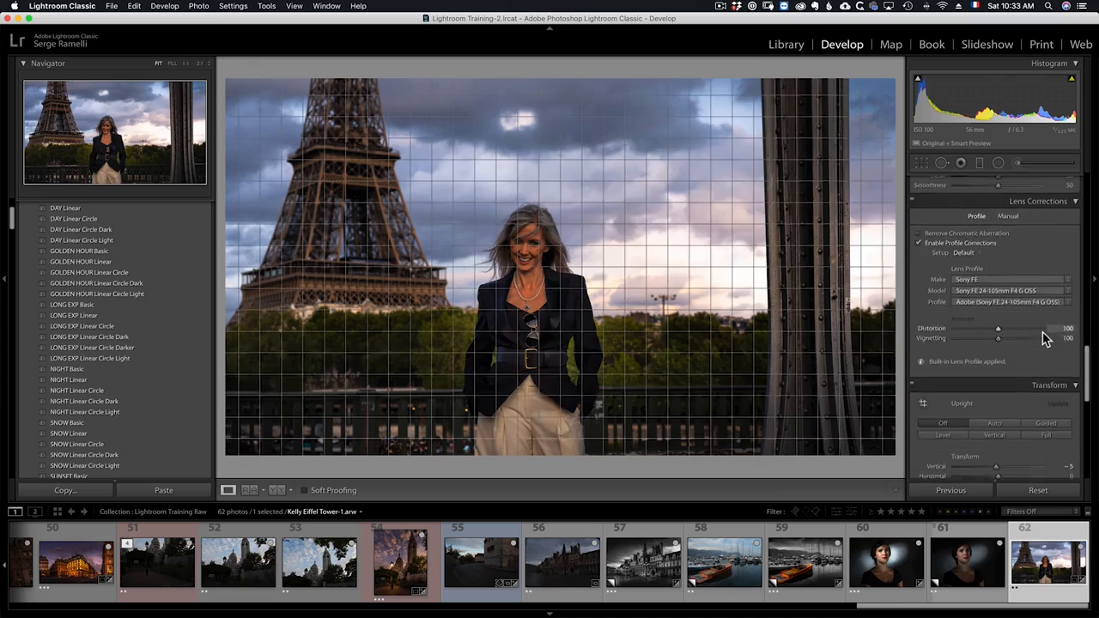
scroll(1042, 332, "up", 5)
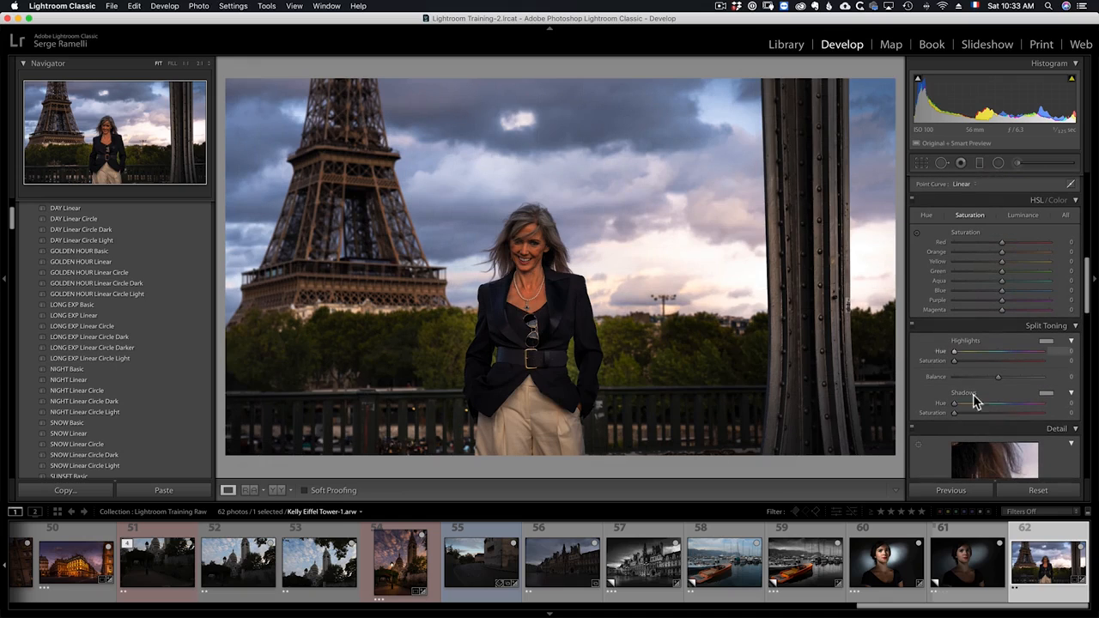
left_click(1047, 398)
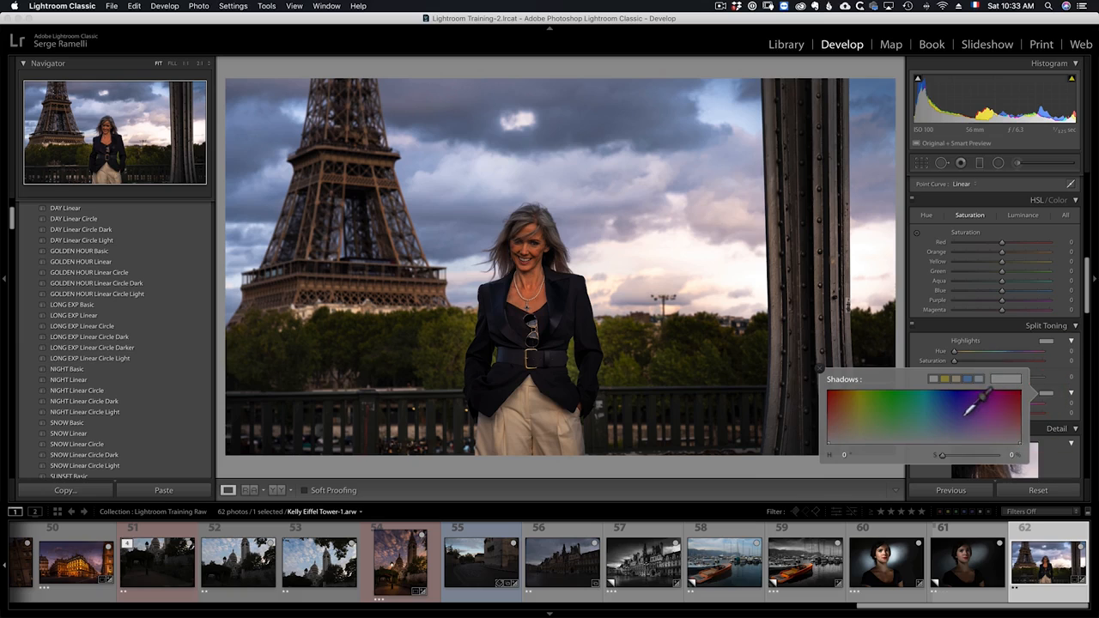
left_click_drag(969, 400, 953, 436)
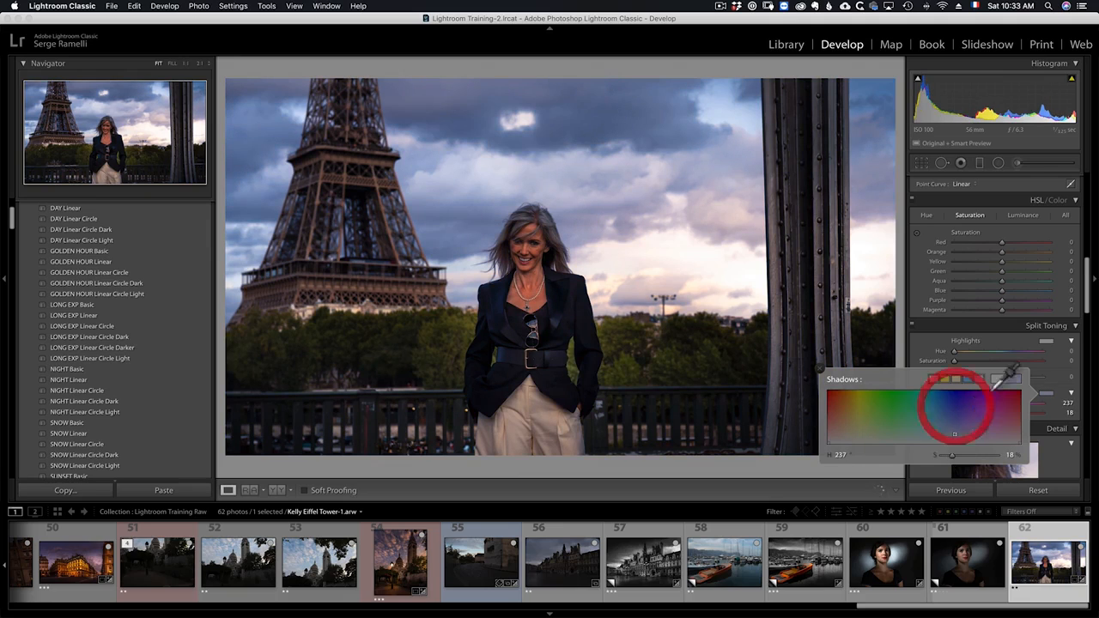
- Tint the Split Toning highlights with hue 52 and saturation 22, then close the color picker
left_click(1046, 341)
left_click(853, 371)
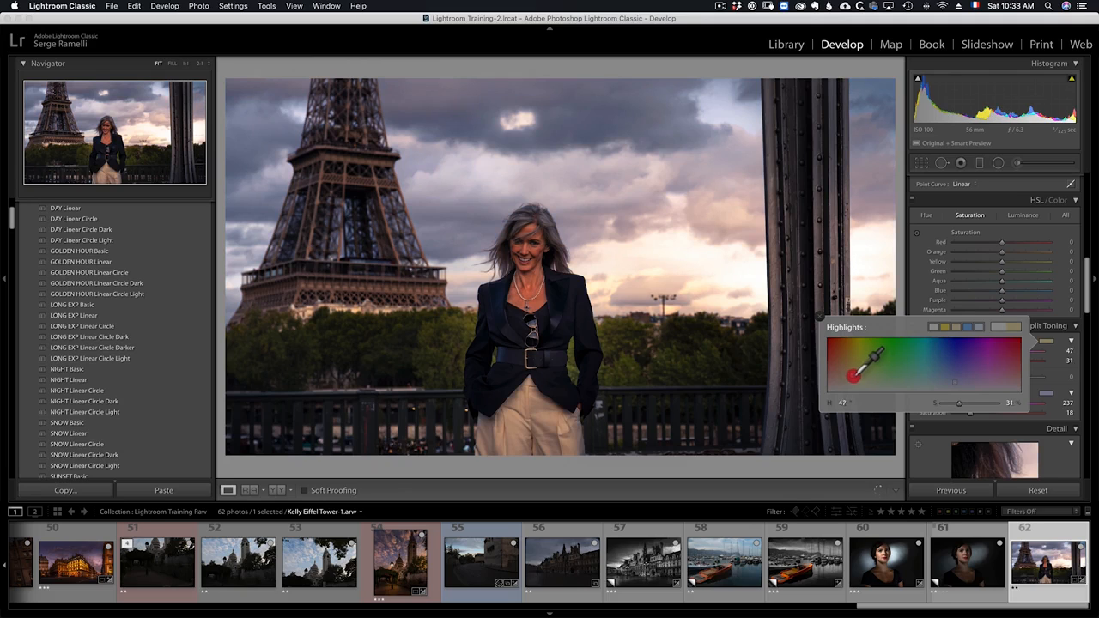
left_click_drag(854, 374, 856, 380)
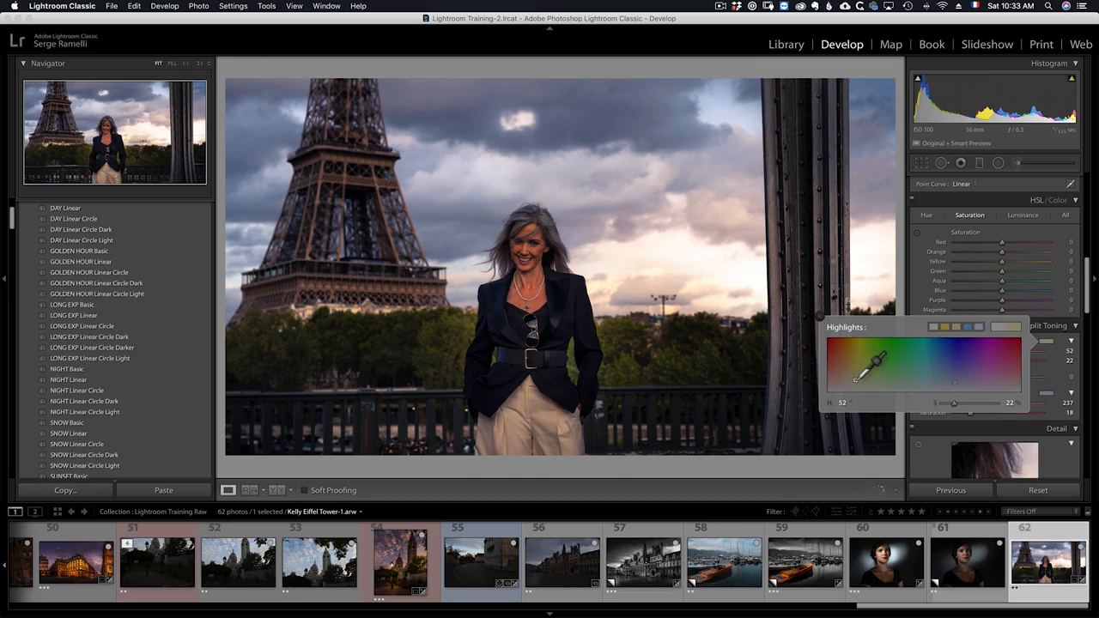
left_click(855, 381)
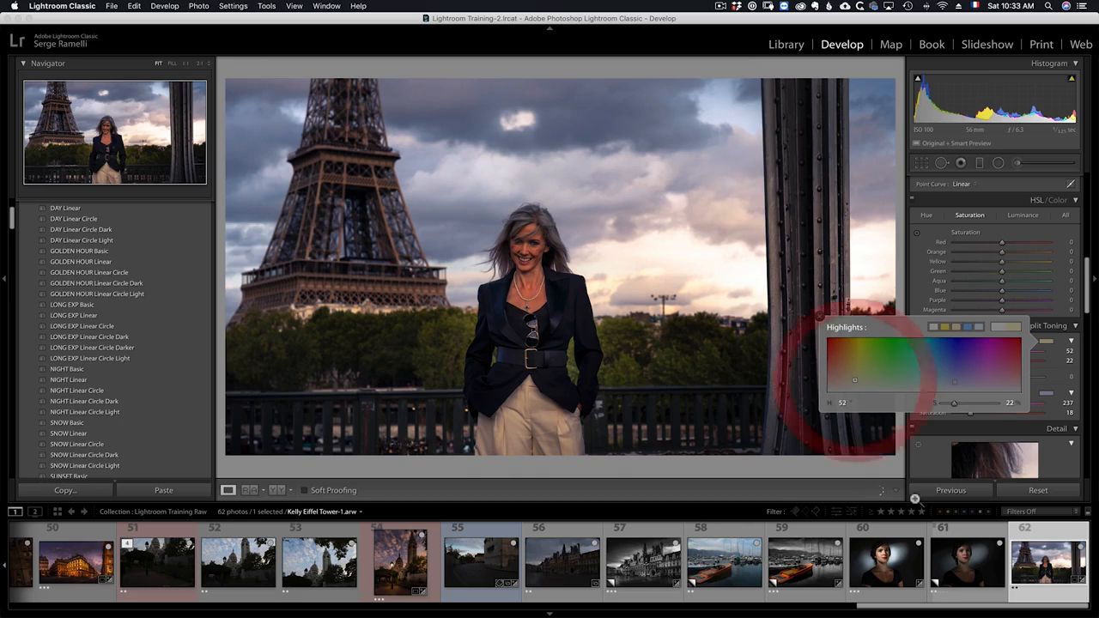
left_click(820, 320)
- Reopen the woman's radial filter, raise its Exposure to about 0.29, and close the tool
left_click(998, 164)
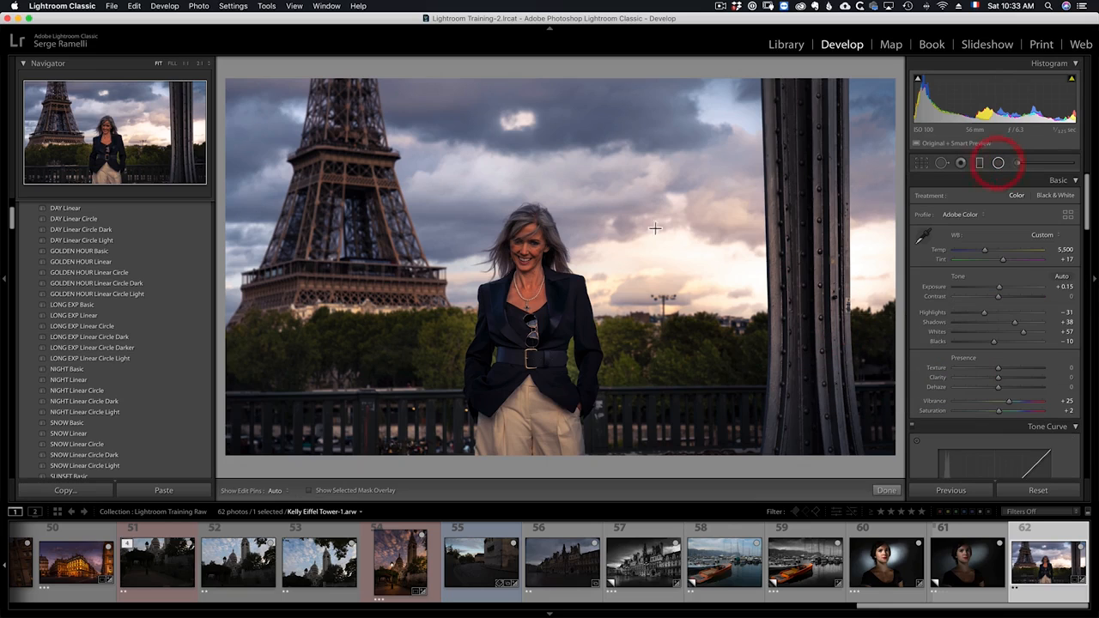
left_click_drag(528, 242, 565, 284)
double_click(924, 198)
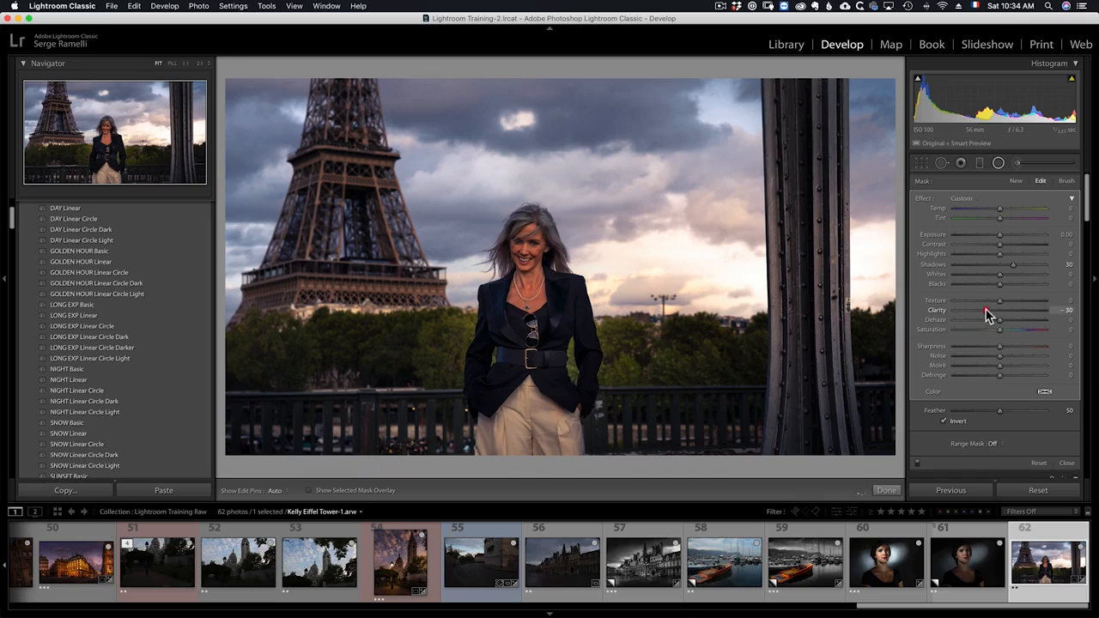
left_click_drag(1000, 235, 1001, 236)
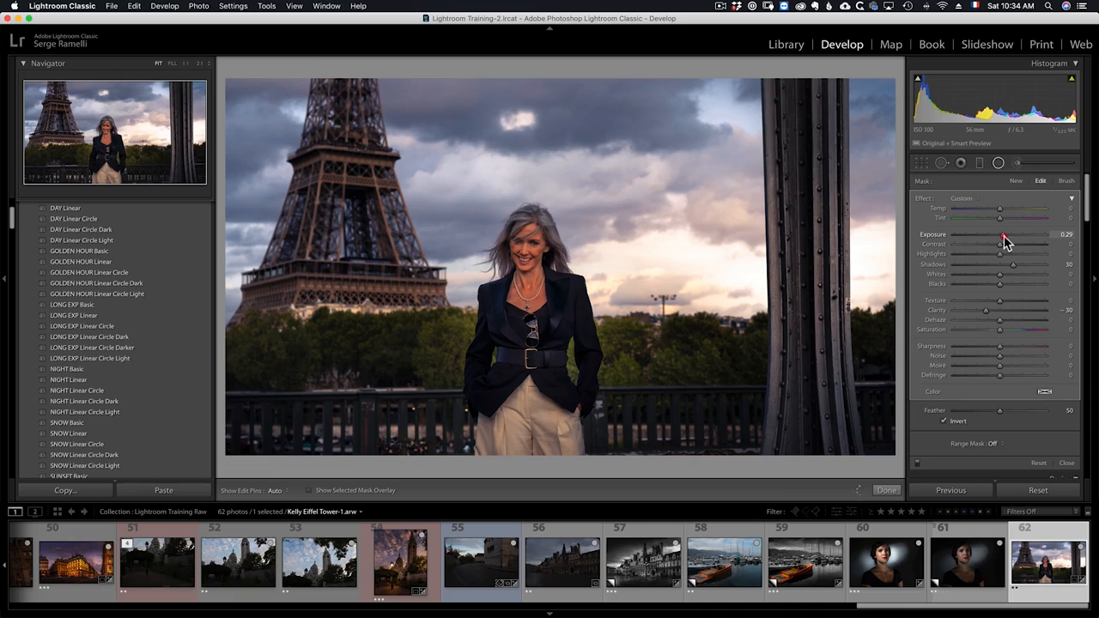
left_click_drag(1003, 237, 1001, 234)
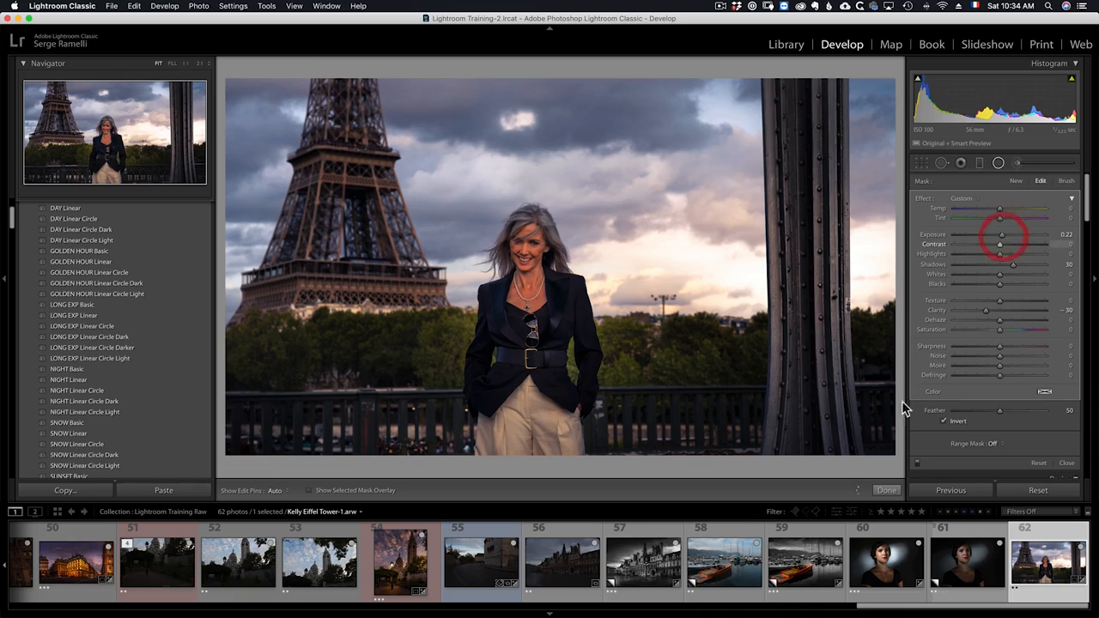
left_click(885, 489)
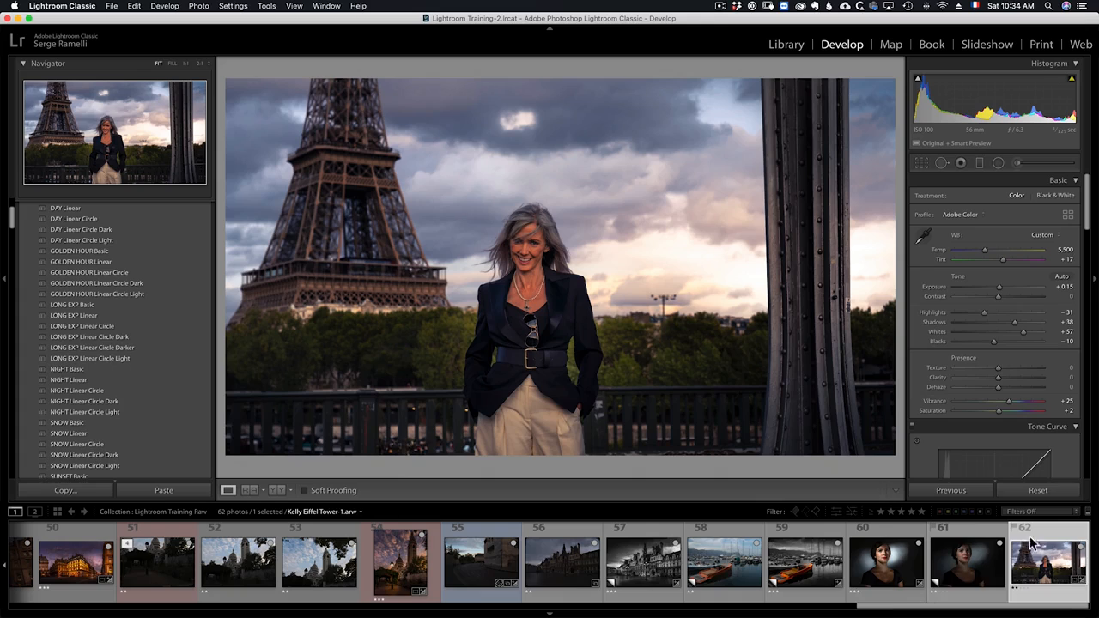
- Create a virtual copy of the photo, reset the copy's settings, and reselect the edited original
right_click(1032, 594)
left_click(1016, 477)
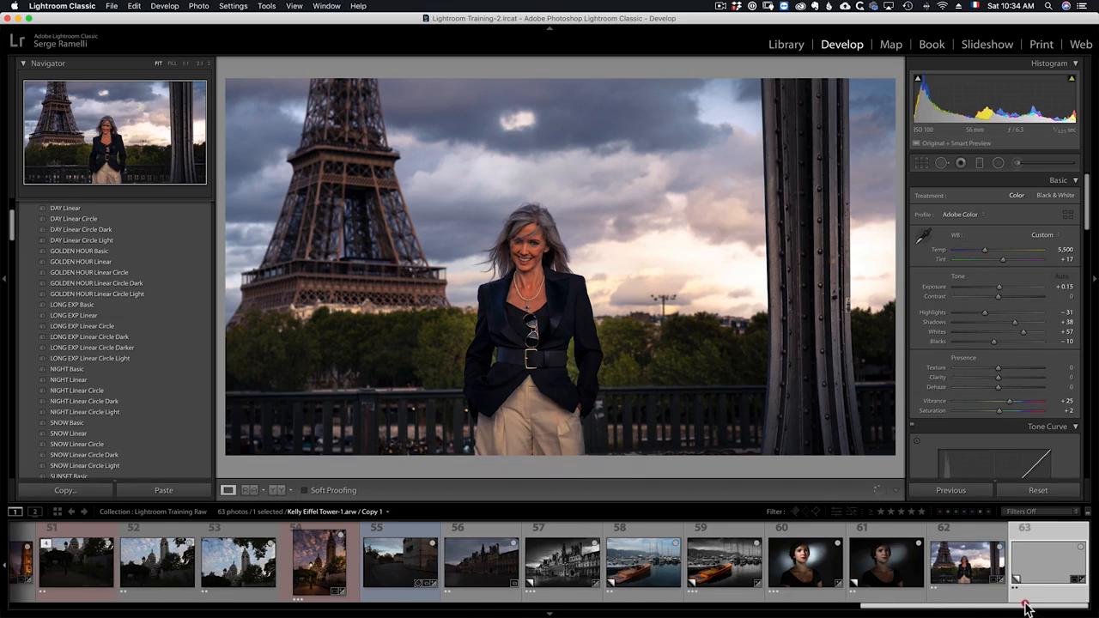
left_click(1037, 491)
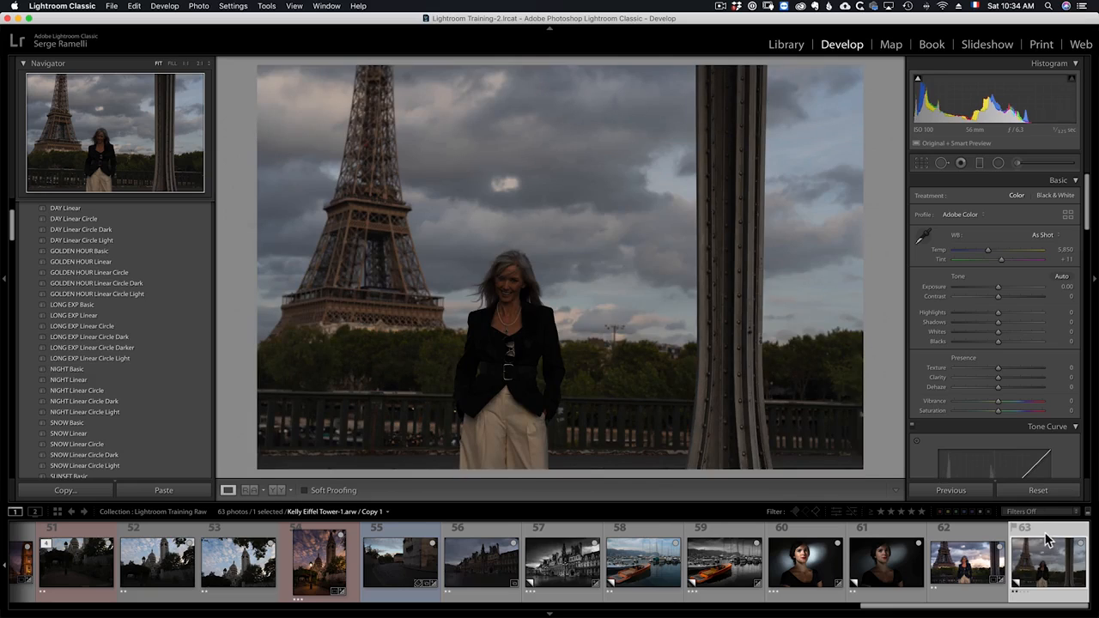
left_click(976, 539)
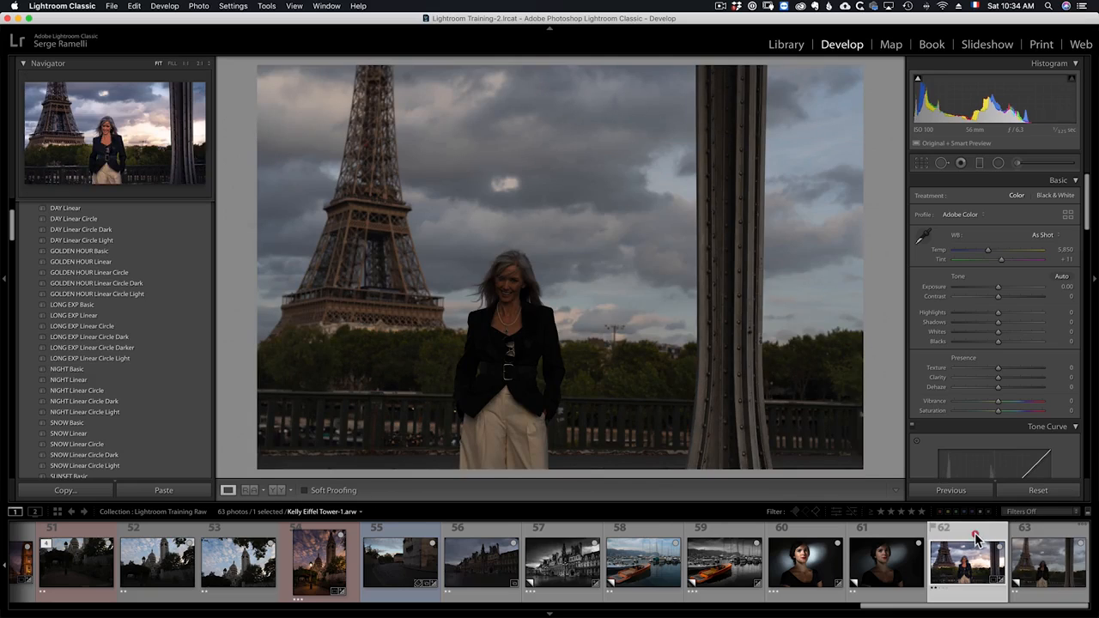